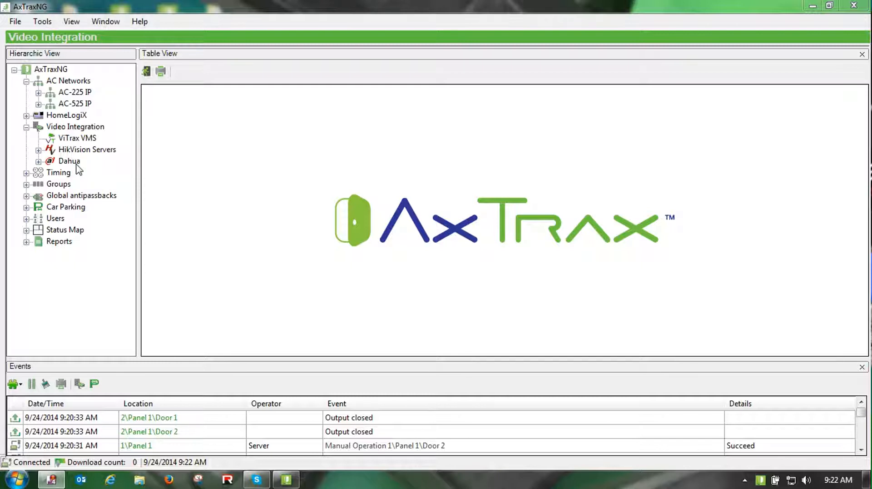
Accept the installation terms, select only ViTrax 2.4.0.11545, and start its installation.
click(811, 7)
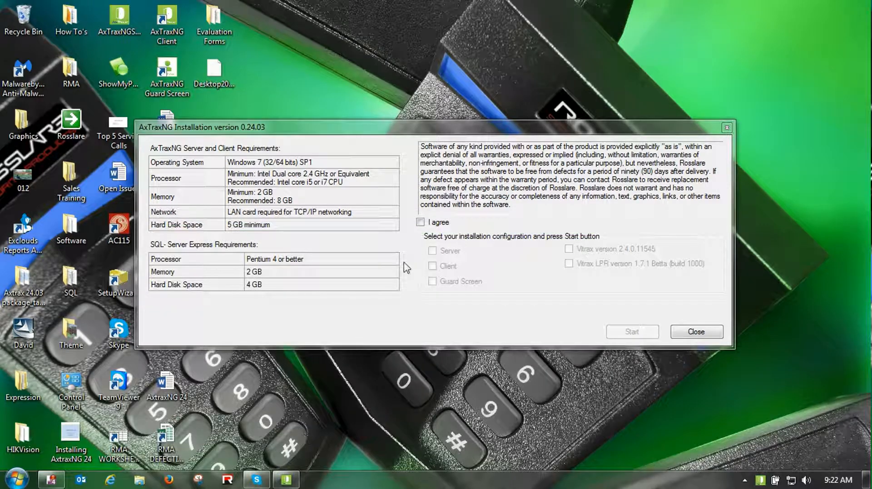
click(420, 223)
click(568, 249)
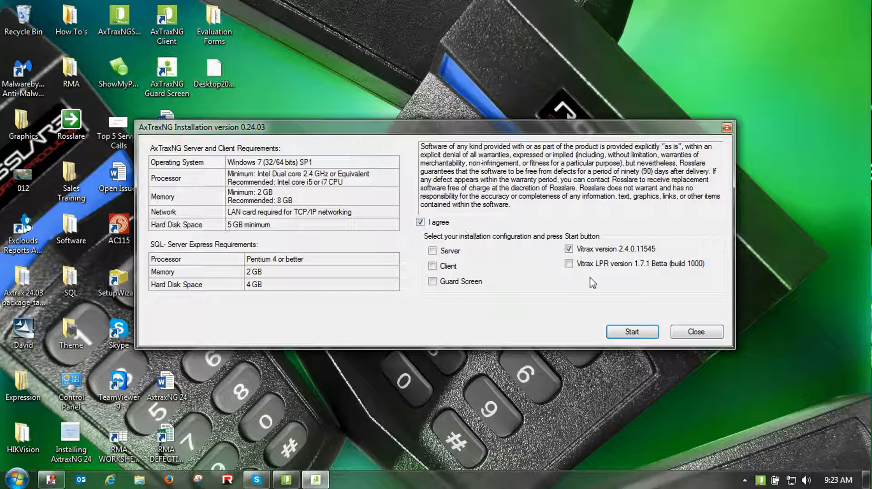
click(622, 332)
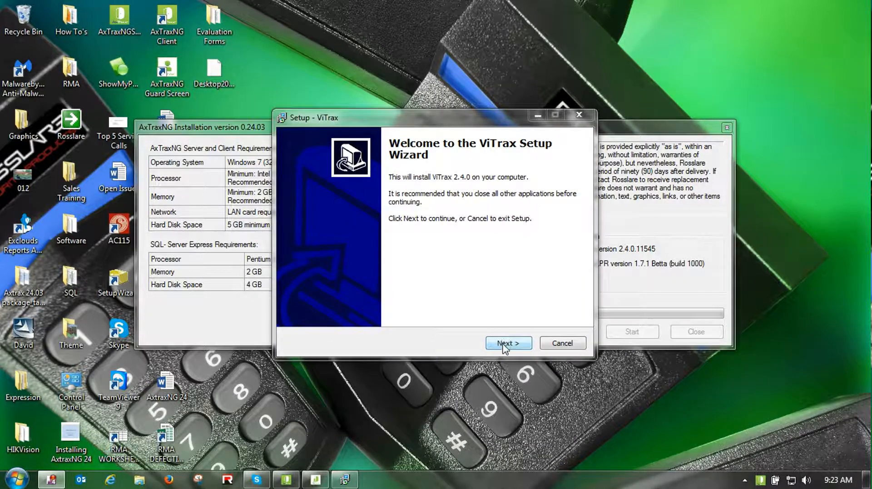
Accept the ViTrax license and confirm installing into the existing Rosslare Vitrax folder.
click(505, 343)
click(355, 303)
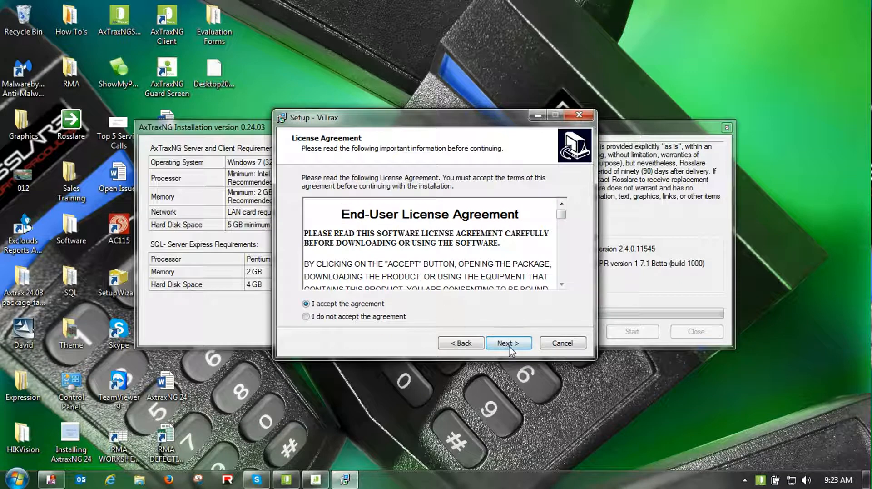
click(507, 343)
click(518, 343)
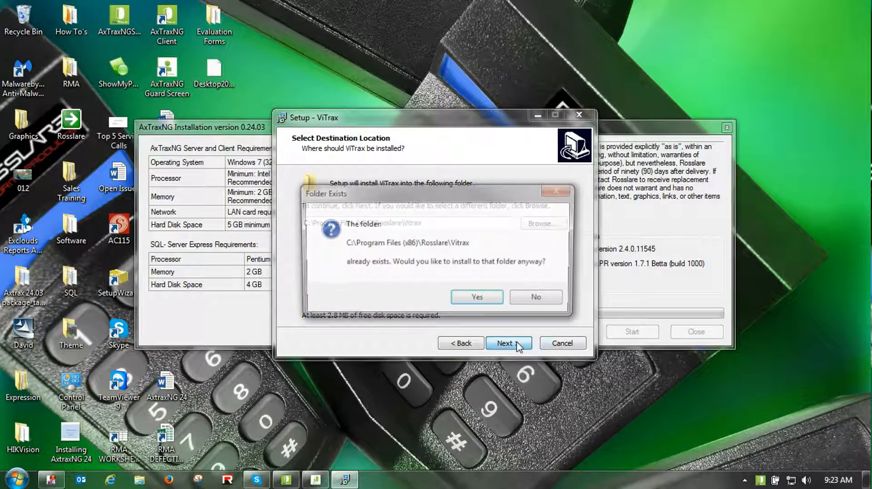
click(478, 299)
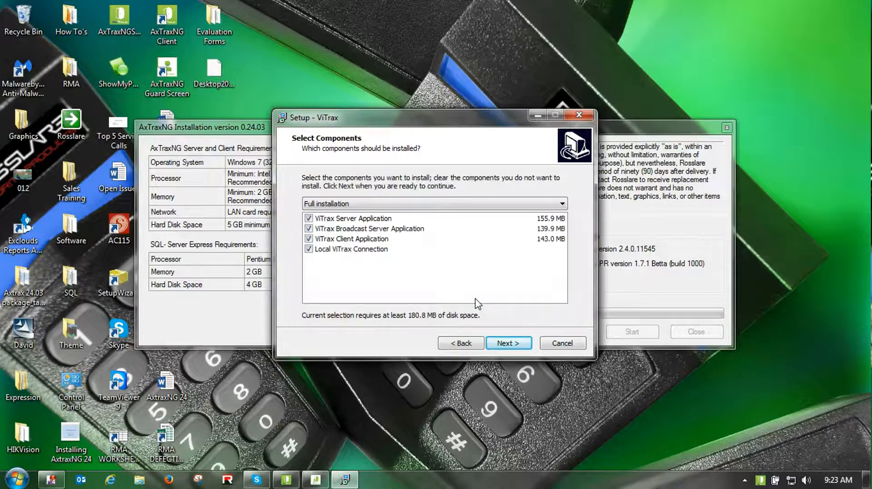
Install ViTrax with full components, default Start Menu folder and desktop icons, closing running apps.
click(502, 343)
click(500, 343)
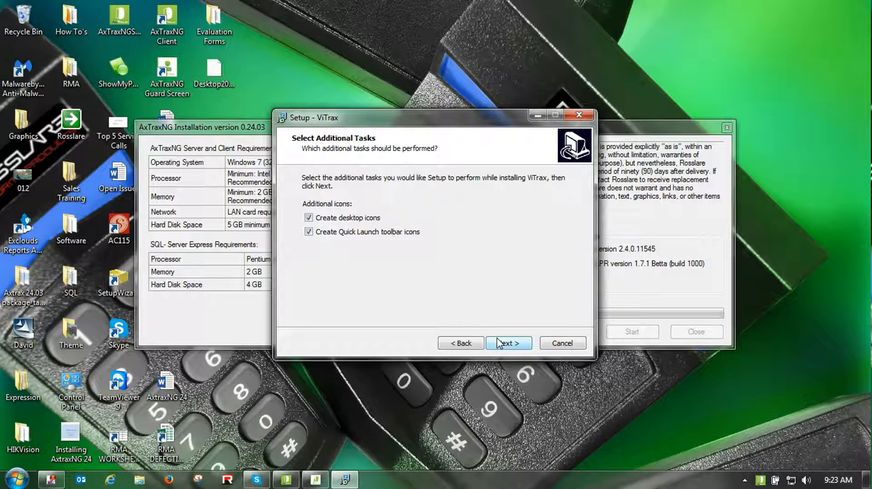
click(500, 343)
click(500, 343)
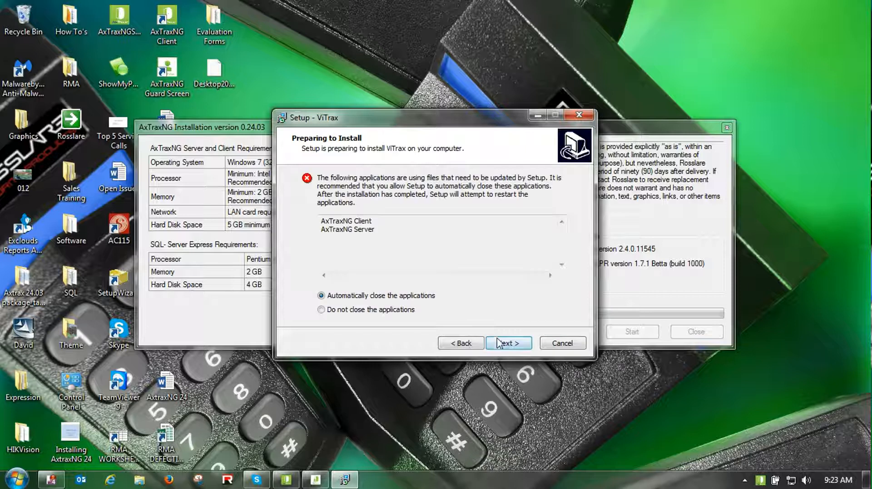
click(505, 345)
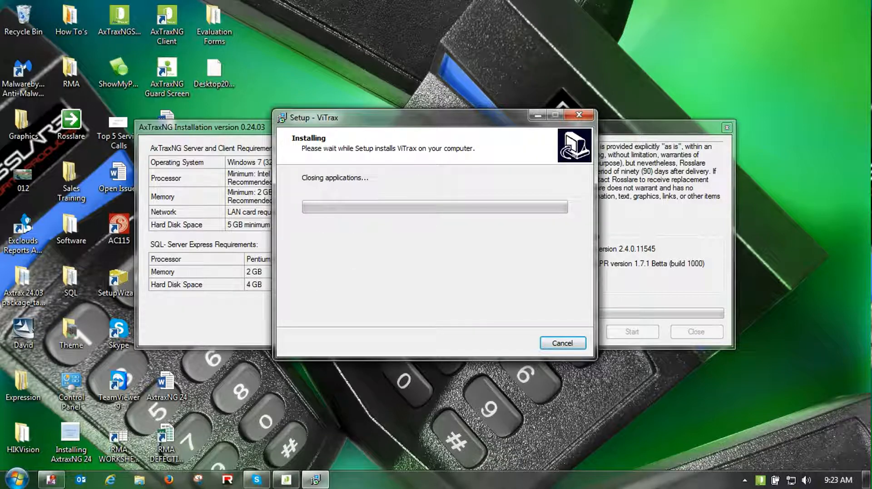
Open the AxTraxNG Watchdog window, check it shows 'Server is offline', and close it.
double_click(762, 481)
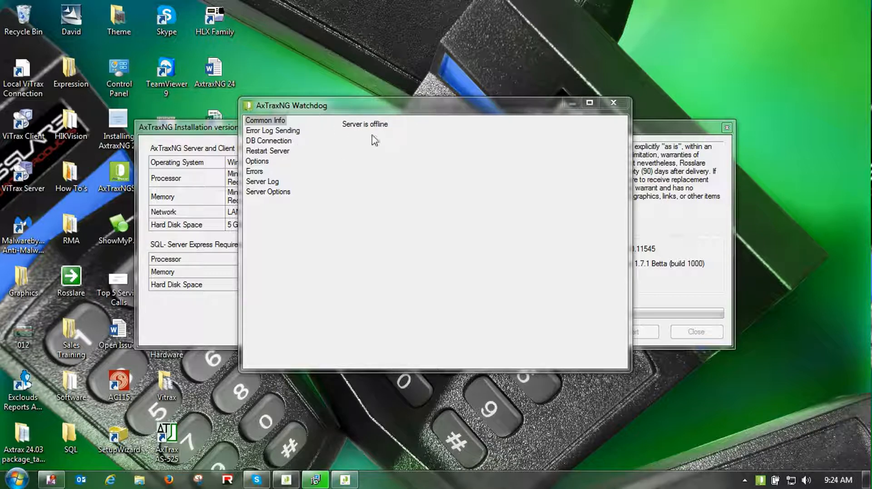
click(613, 103)
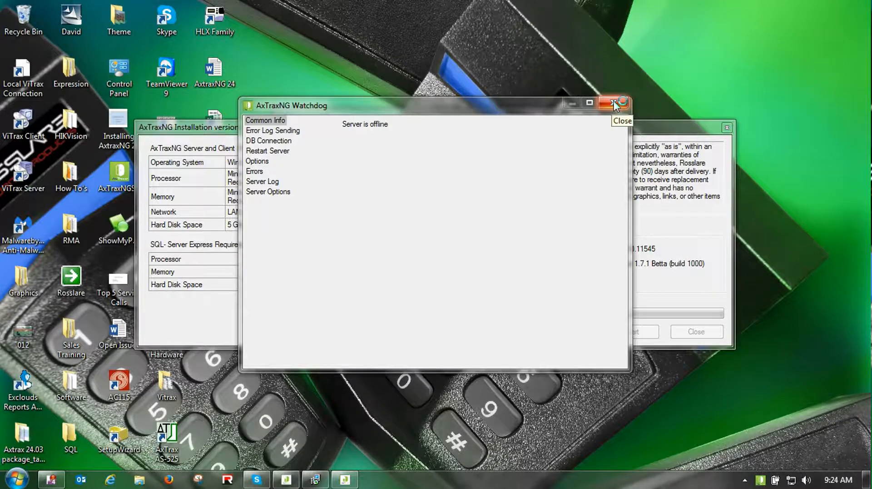
click(614, 105)
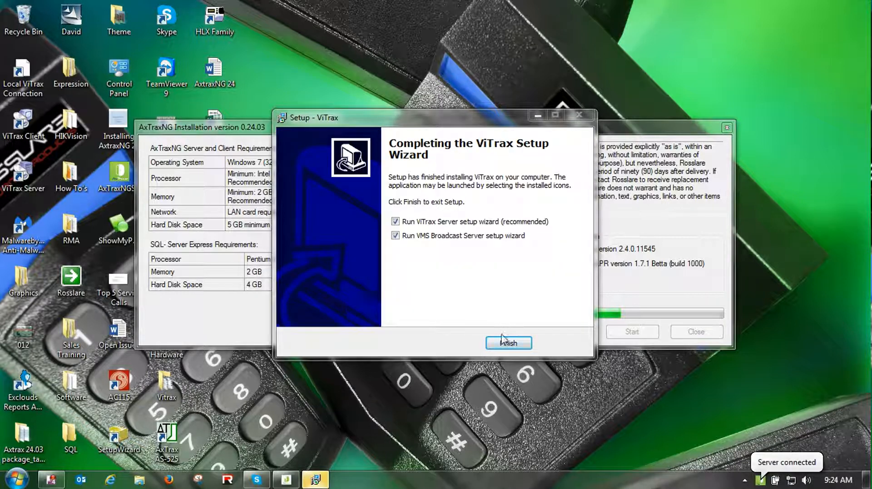
Finish ViTrax setup and choose Internet Activation as the server's product activation method.
click(502, 347)
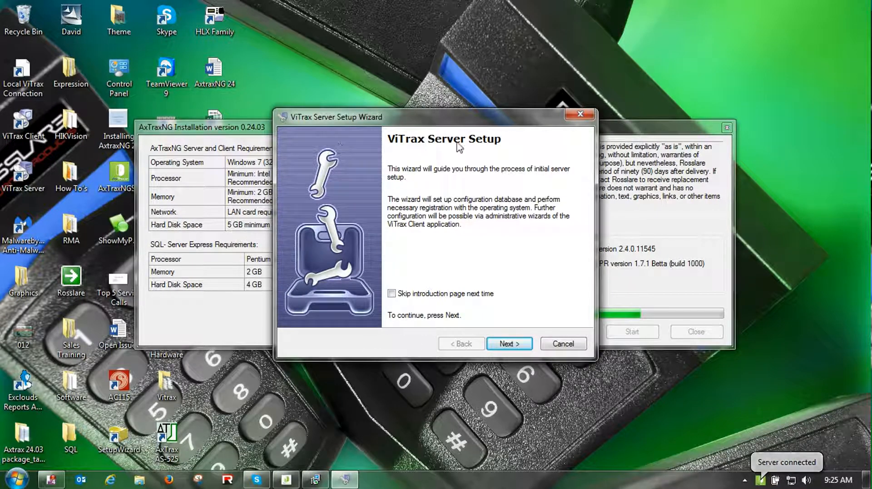
click(509, 345)
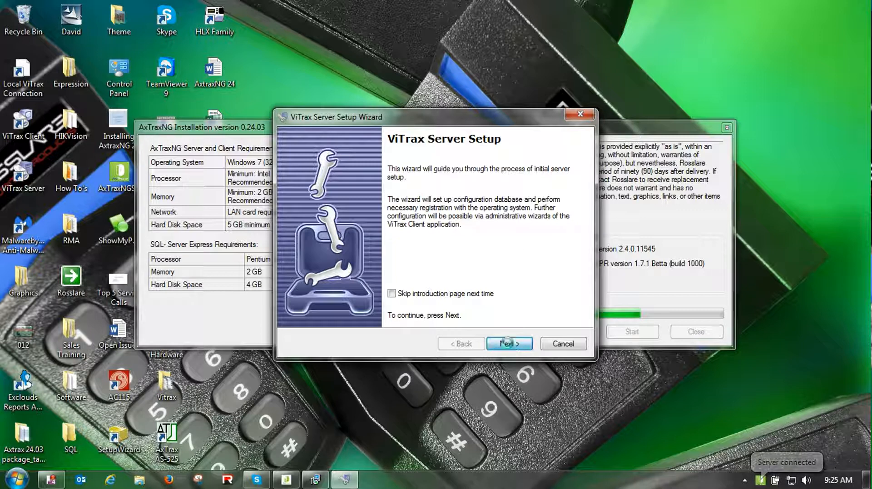
click(508, 346)
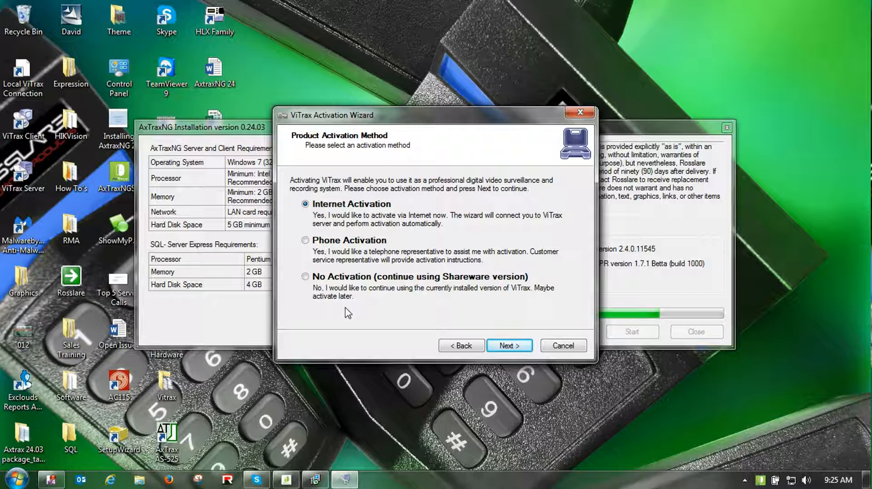
click(327, 278)
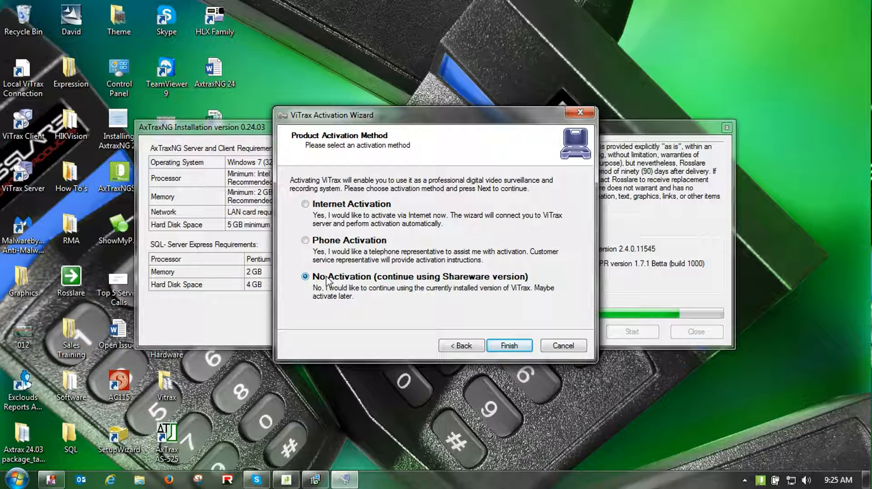
click(351, 205)
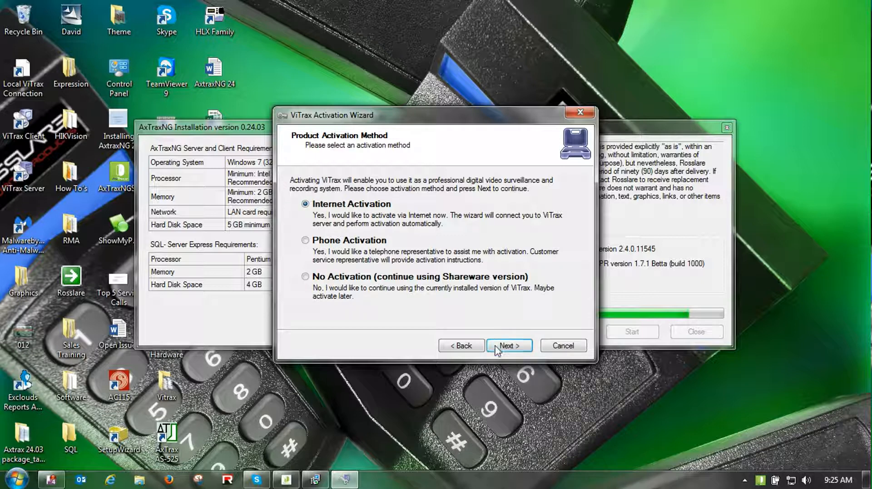
click(498, 348)
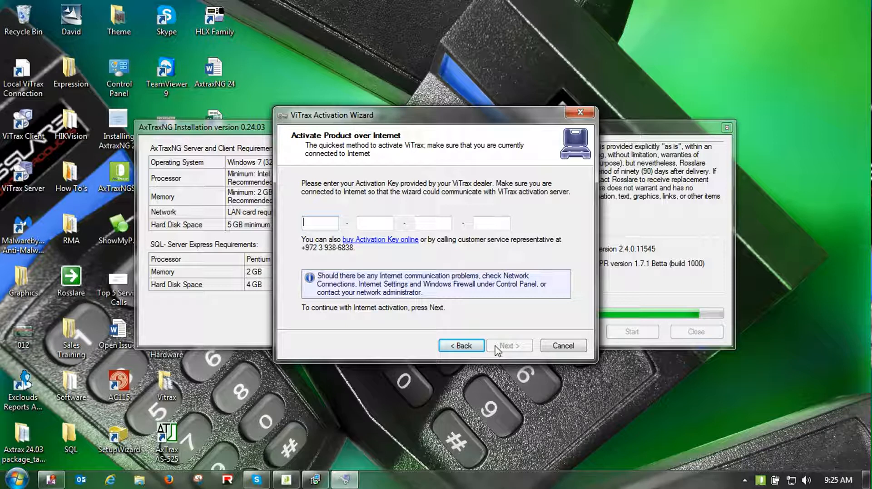
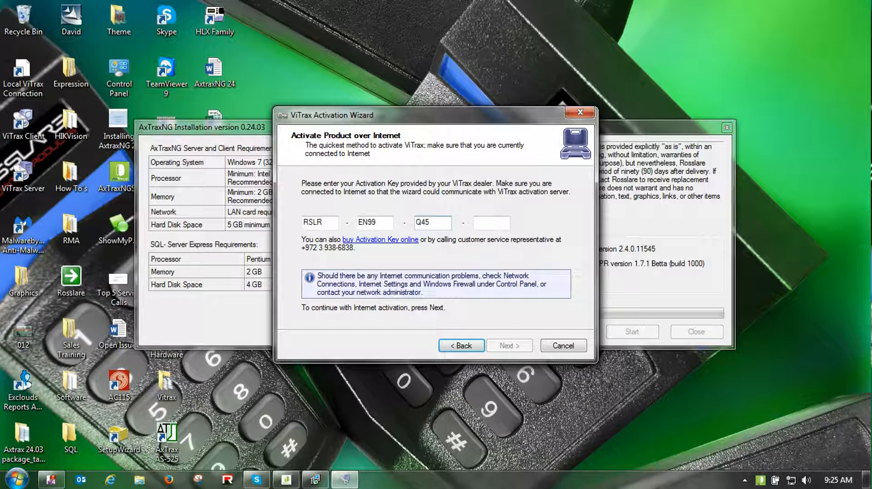
Enter the activation key to activate the Enterprise edition with unlimited cameras and remote connections.
click(501, 346)
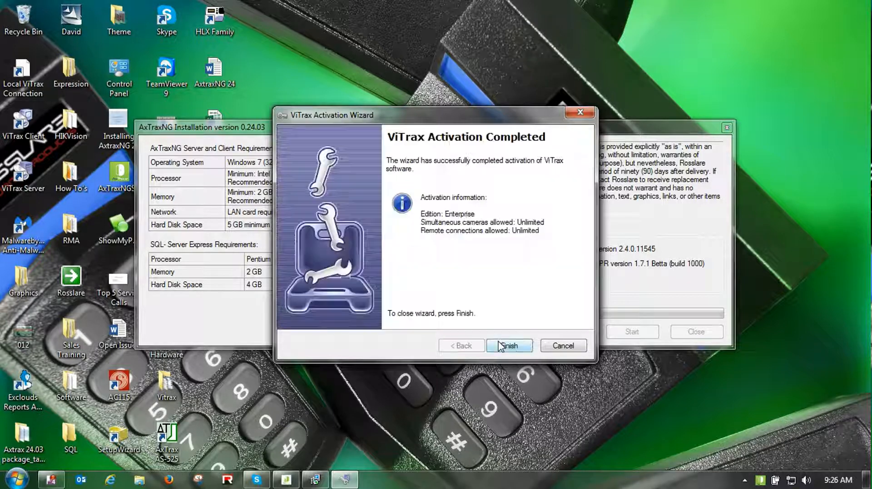
Keep the default server identifier and title, and set and confirm the administrator password.
click(501, 346)
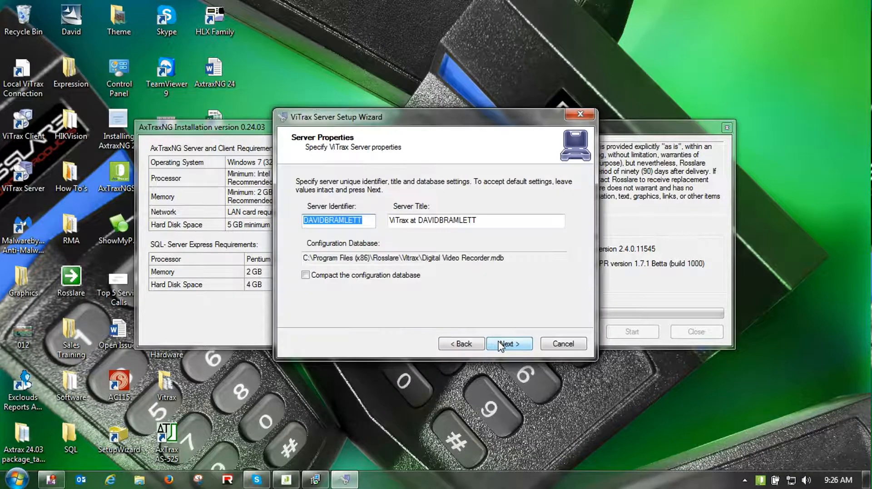
click(501, 344)
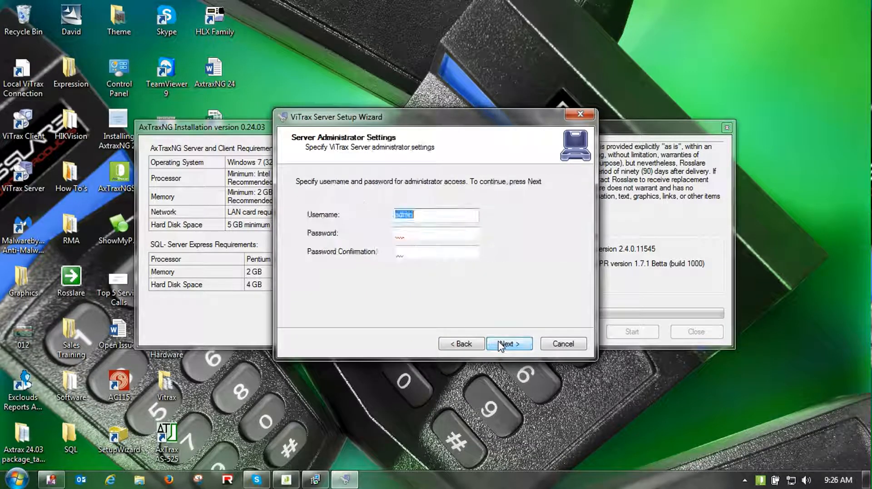
click(405, 232)
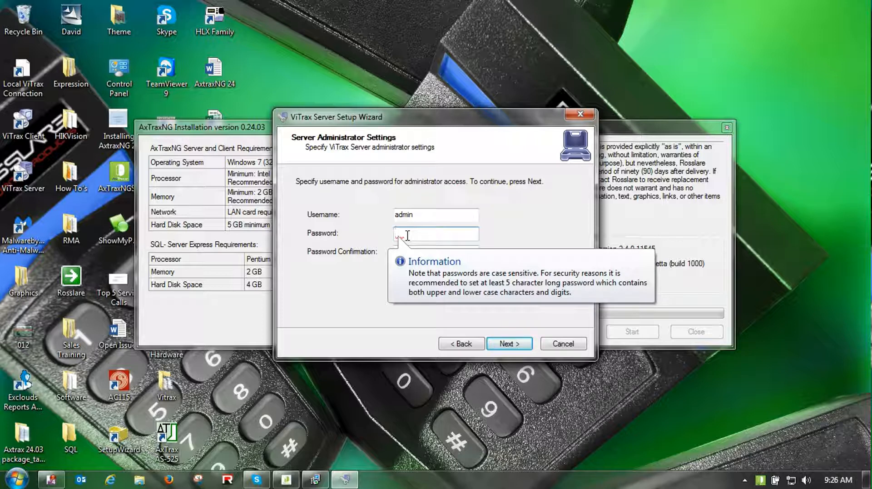
text(•••••)
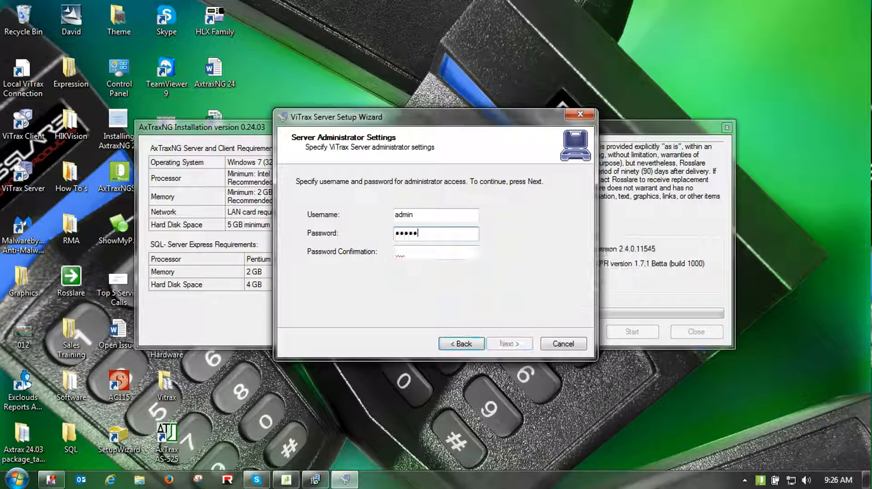
key(Tab)
text(•)
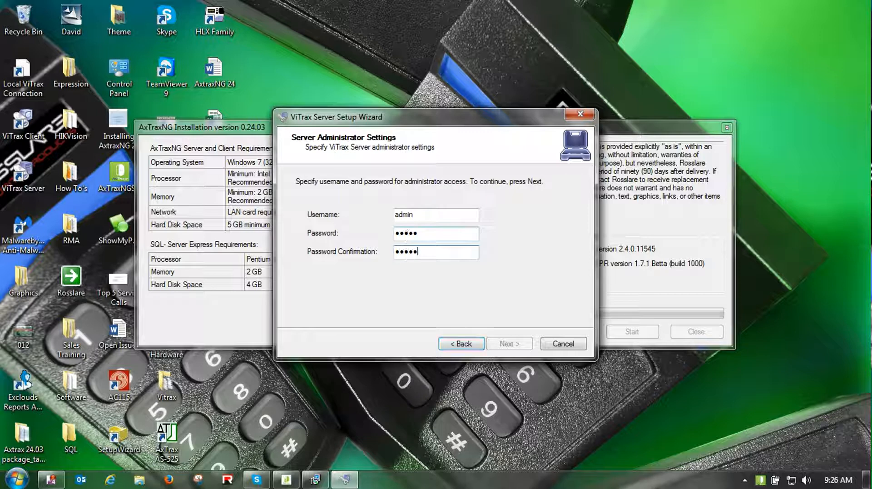
text(•)
click(509, 343)
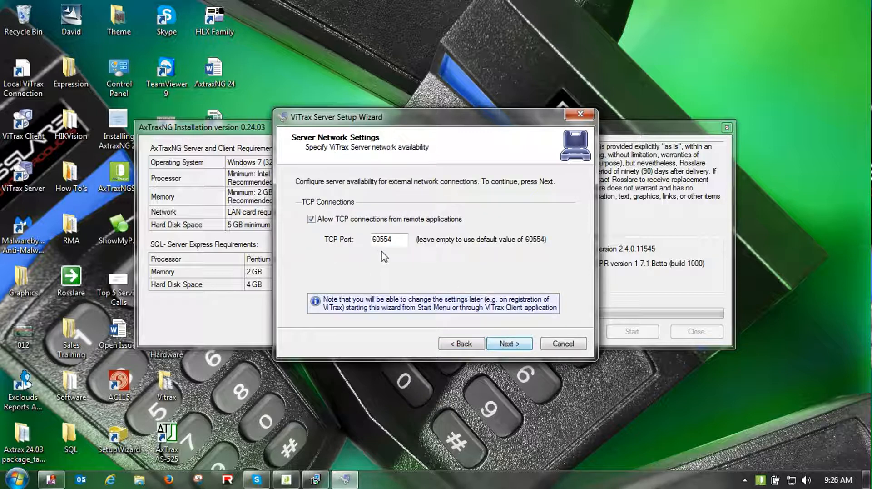
Keep TCP port 60554 and application mode, then finish the ViTrax Server Setup Wizard.
click(511, 348)
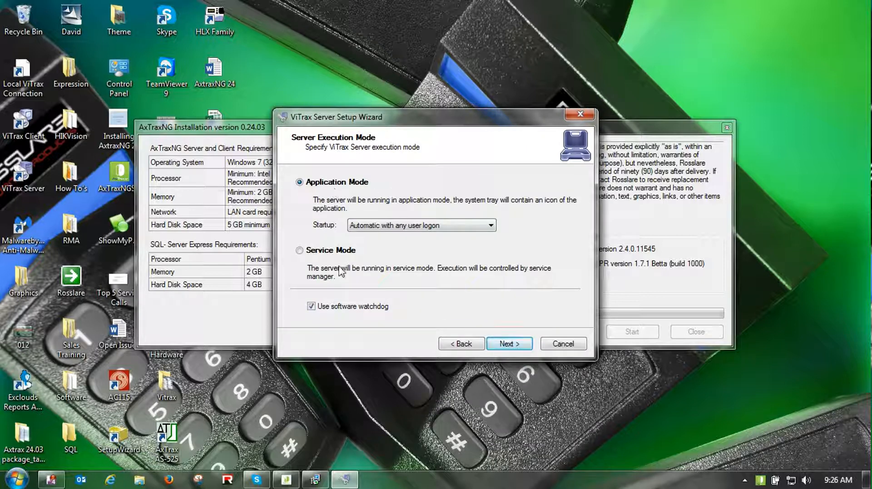
click(501, 345)
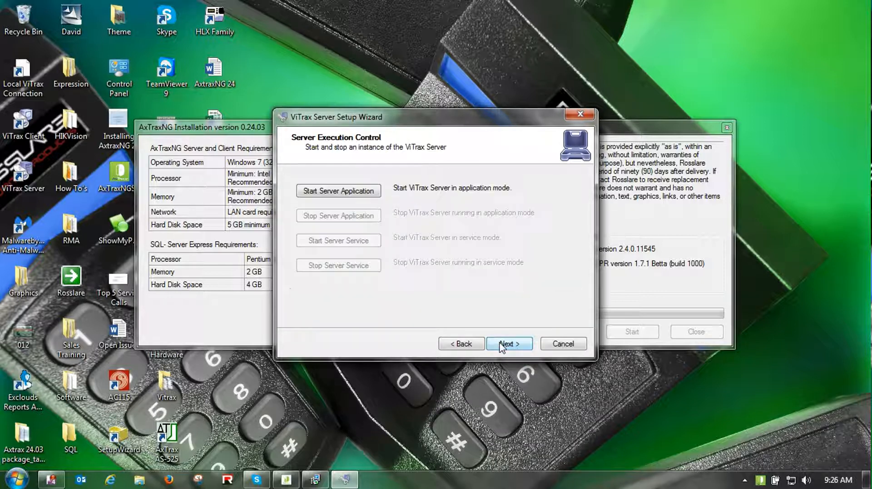
click(501, 346)
click(501, 345)
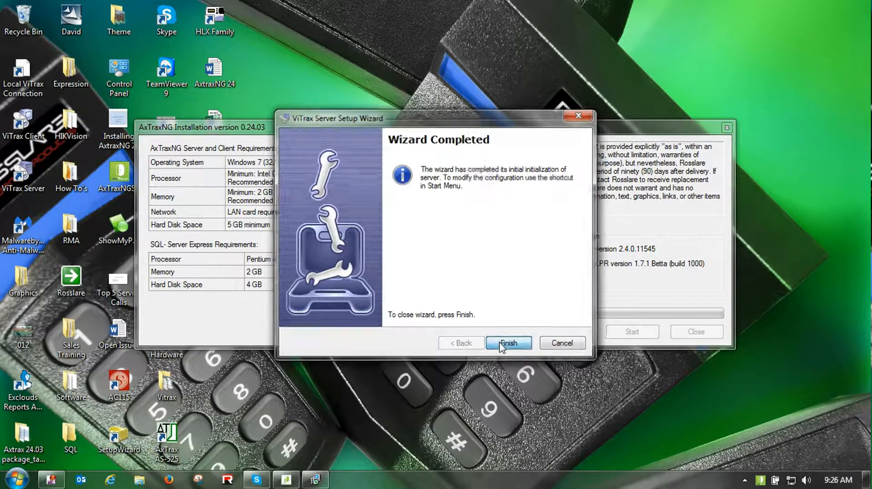
Run the broadcast server wizard with application mode, default HTTP settings and scalable streaming.
click(501, 345)
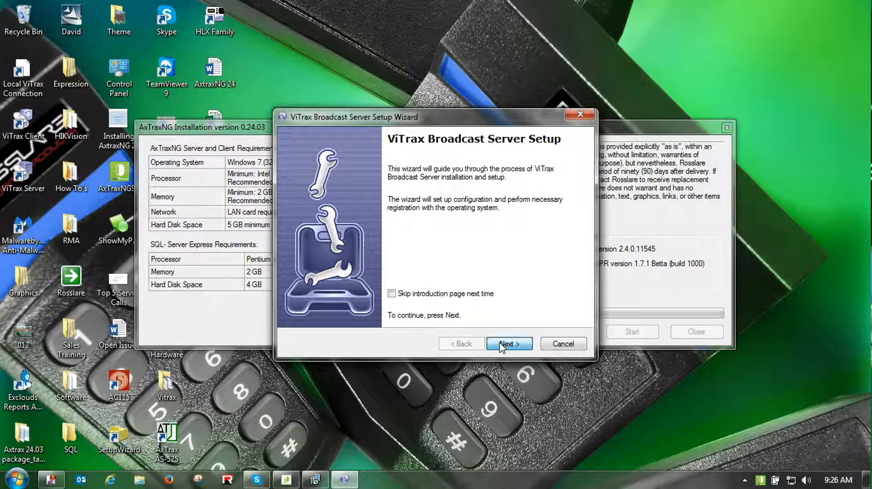
click(501, 345)
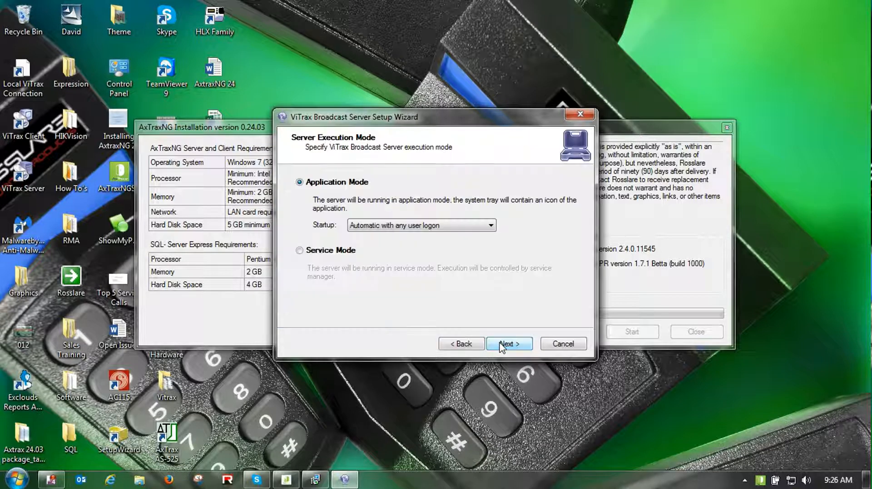
click(501, 346)
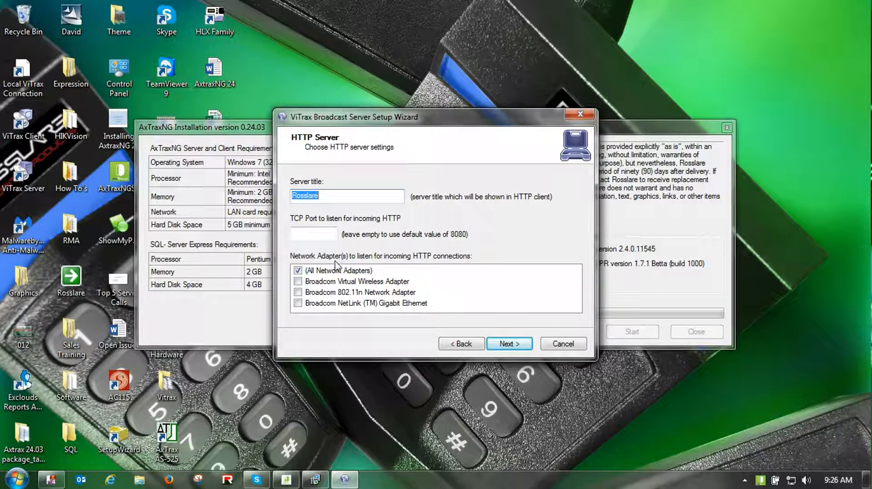
click(499, 344)
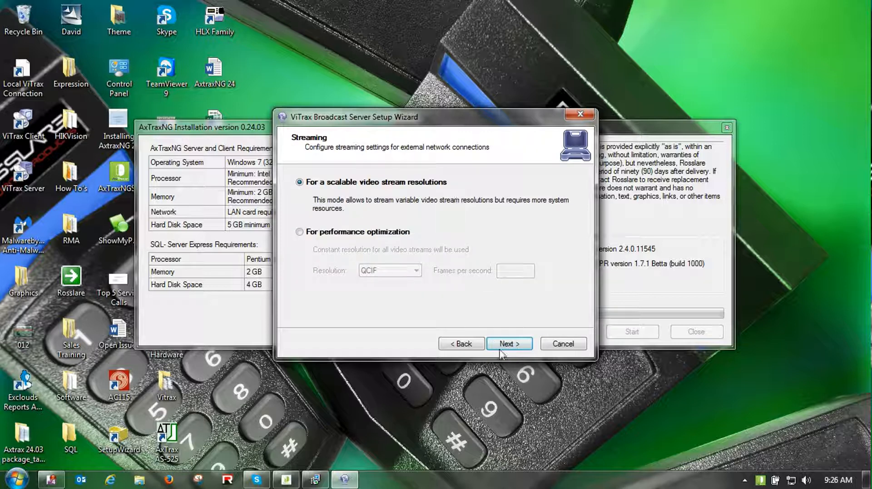
click(501, 353)
click(500, 348)
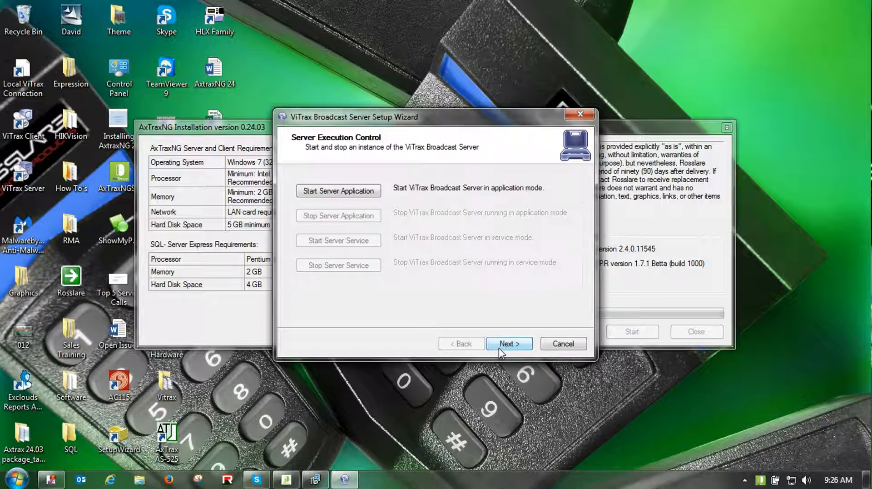
click(499, 347)
Finish the broadcast wizard, close the AxTraxNG installer, and launch ViTrax Server from the desktop.
click(499, 347)
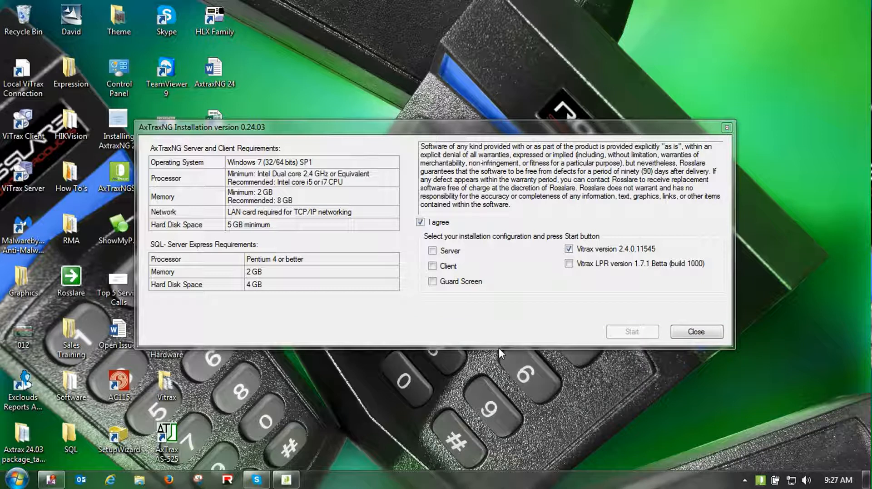
click(695, 331)
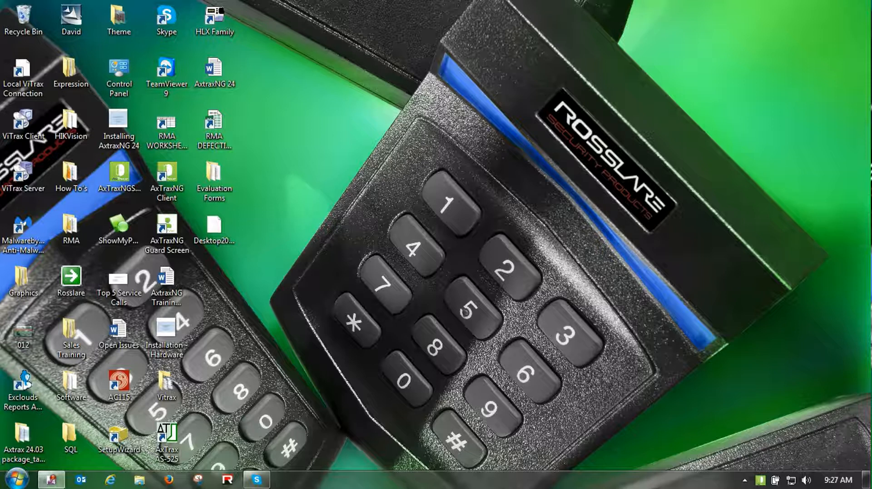
click(18, 173)
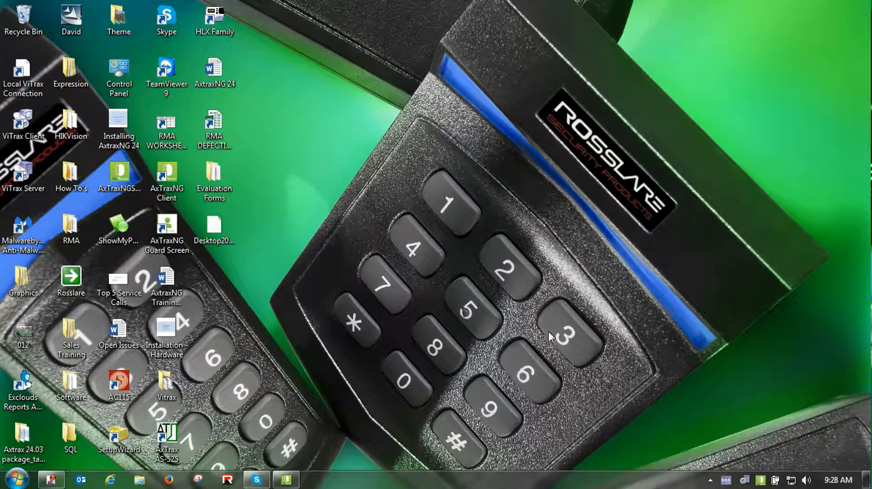
Log on to the localhost ViTrax server through the client with the password.
double_click(746, 481)
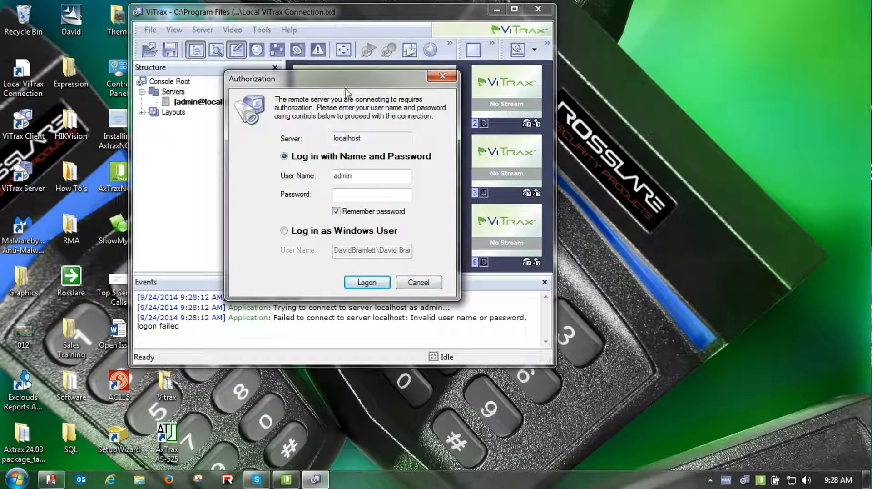
click(341, 195)
text(******)
key(Return)
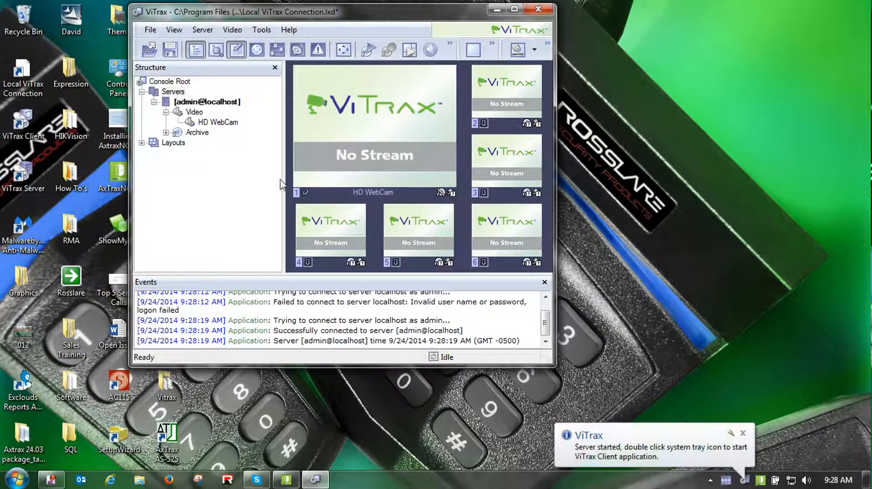
Show the HD WebCam live in pane 1 and start the Camera Setup Wizard from Video.
double_click(214, 122)
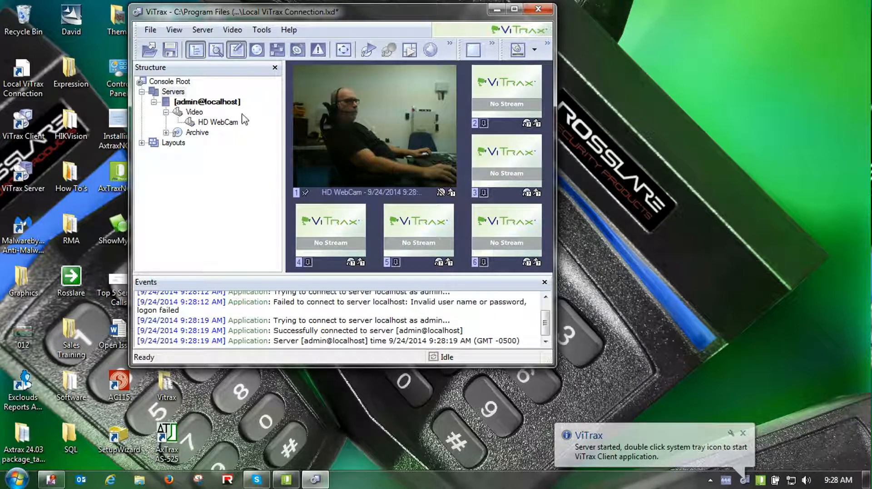
right_click(197, 113)
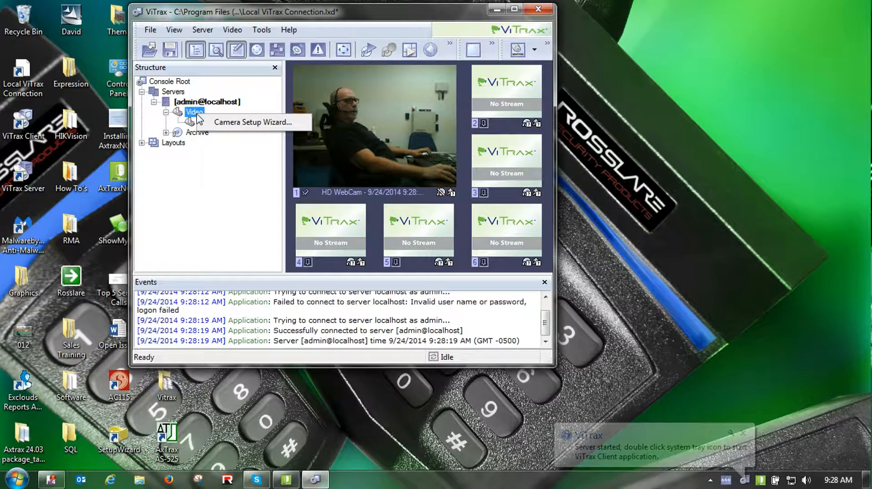
click(234, 123)
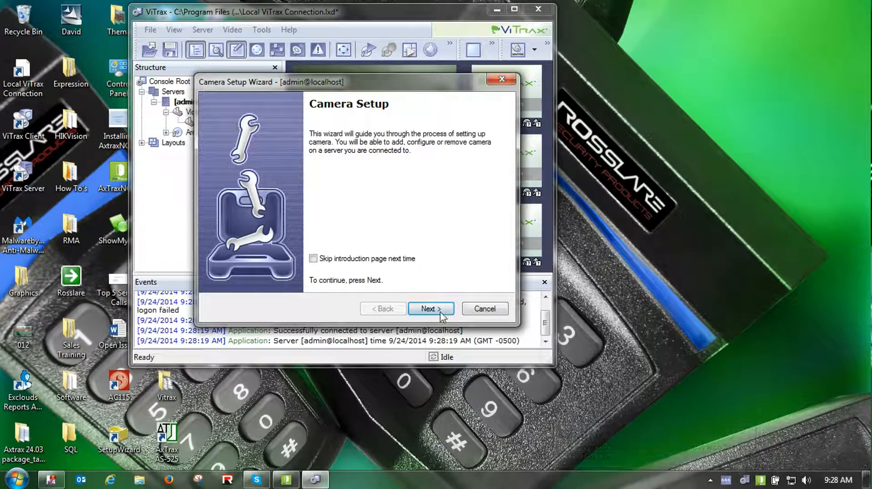
Add a new network IP camera device titled 'Hik IP Camera'.
click(432, 308)
click(287, 207)
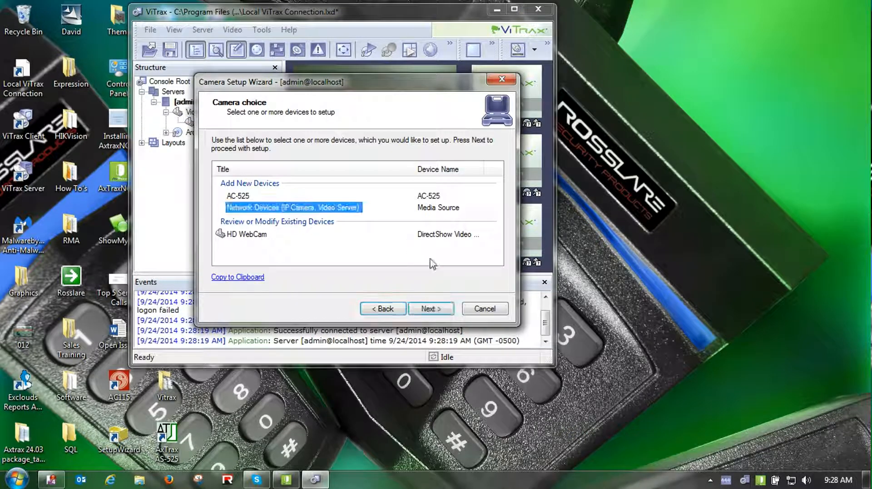
click(415, 310)
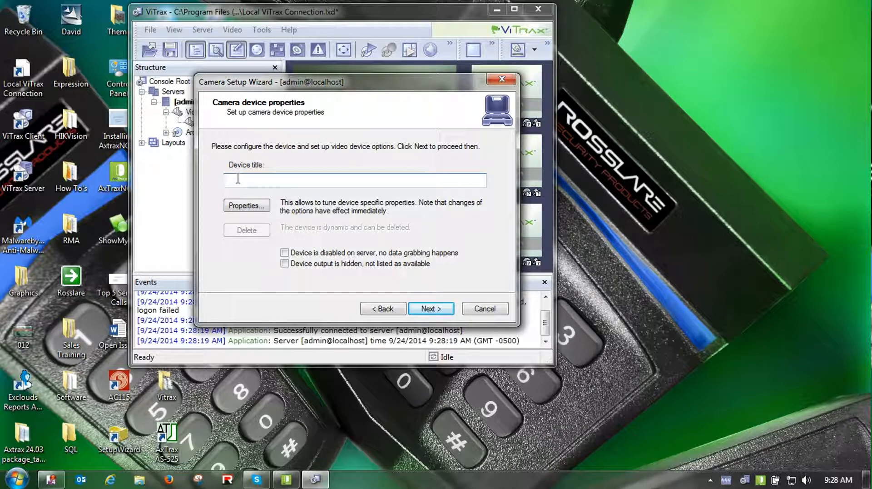
text(Hik IP Camera)
Set the camera model to HikVision DS-2CD-702X and apply it.
click(227, 207)
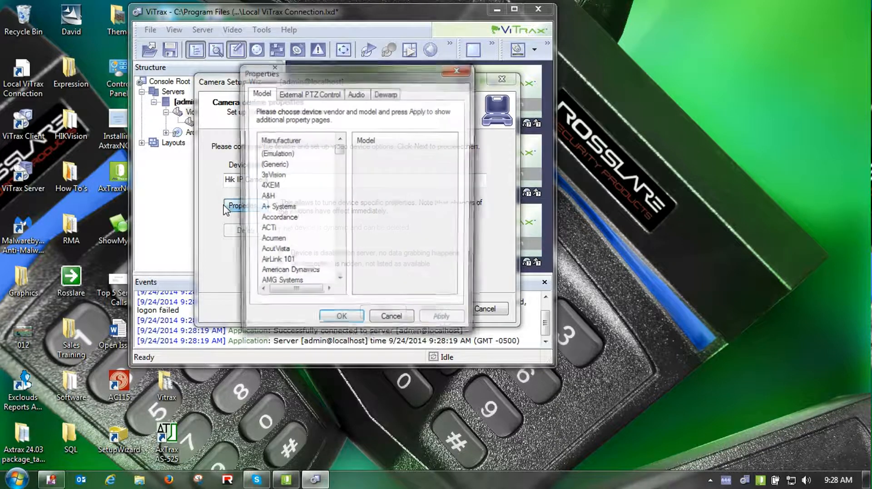
drag(340, 151, 336, 207)
click(281, 176)
mouse_move(454, 159)
mouse_down()
mouse_move(458, 200)
mouse_move(454, 175)
mouse_up()
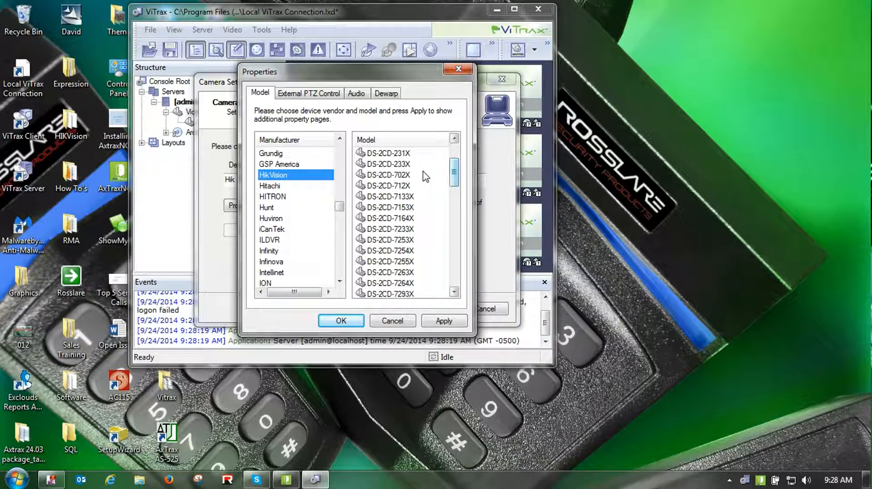
click(389, 176)
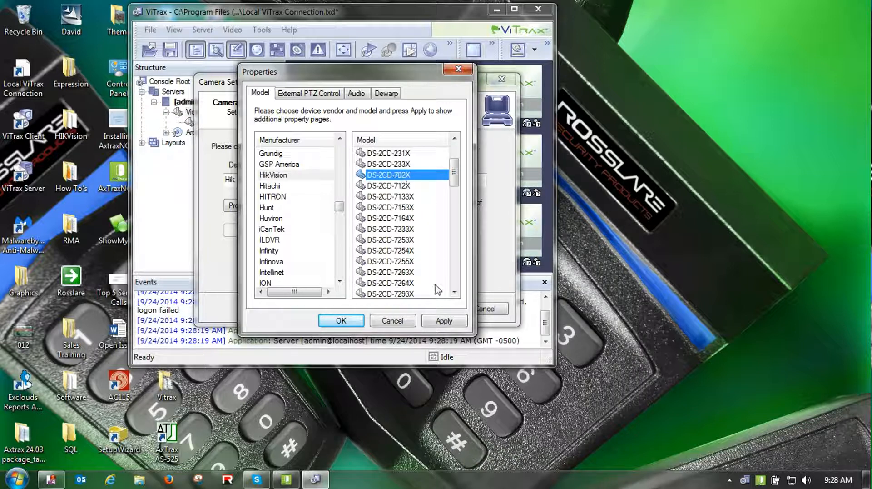
click(430, 321)
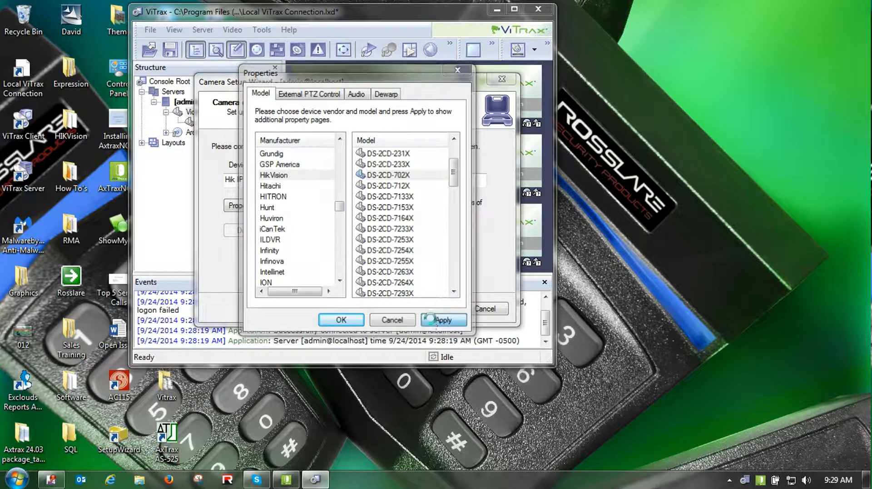
click(352, 326)
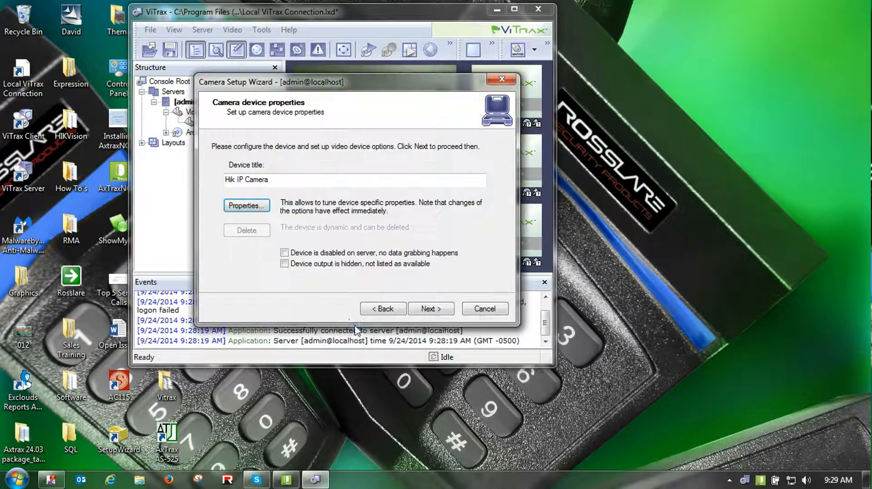
Set the camera address to 192.168.1.146 on port 80 and confirm a successful ping.
click(248, 207)
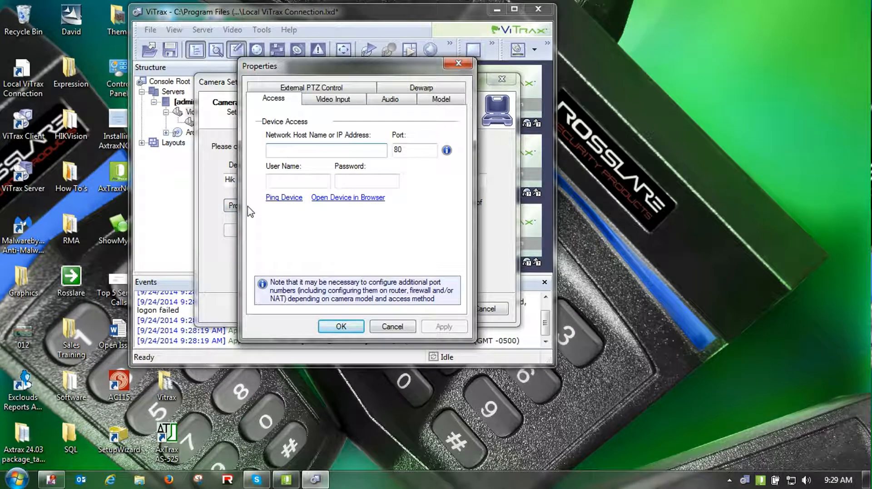
text(192.168)
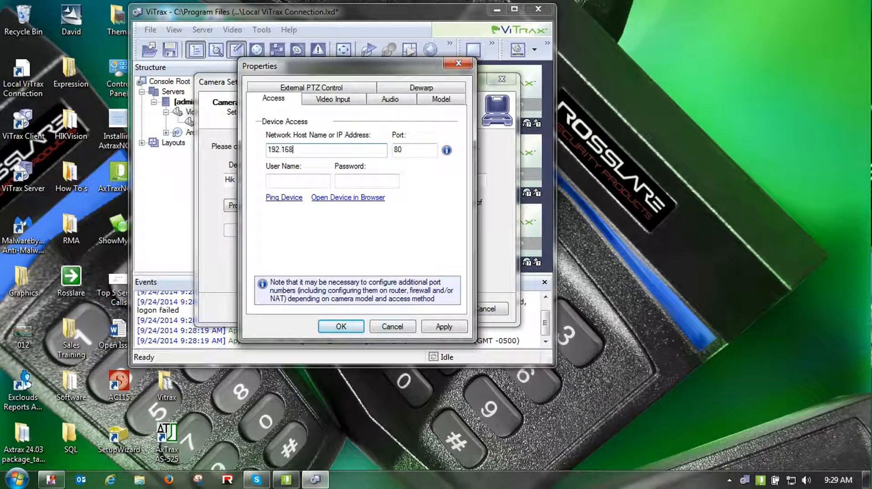
text(.1)
text(.146)
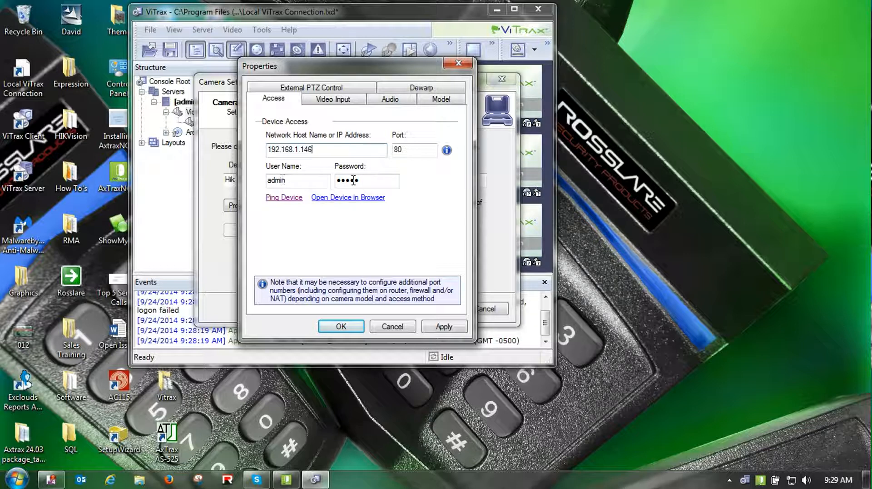
click(285, 198)
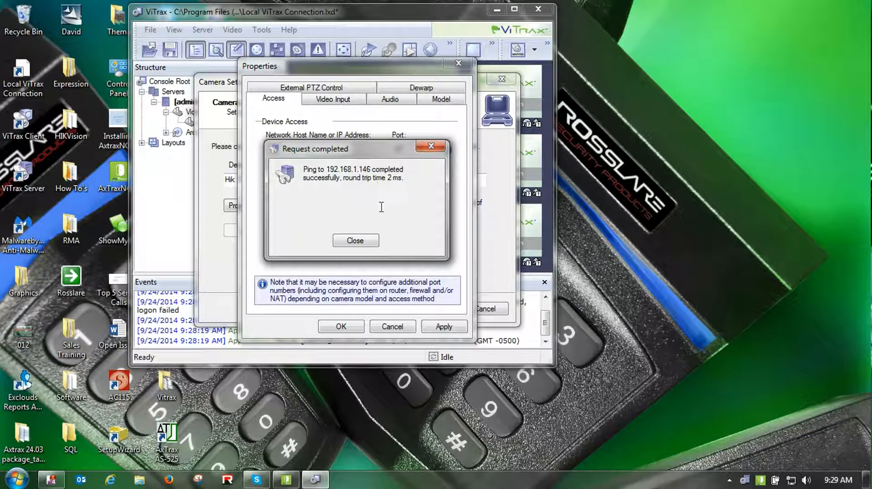
click(355, 239)
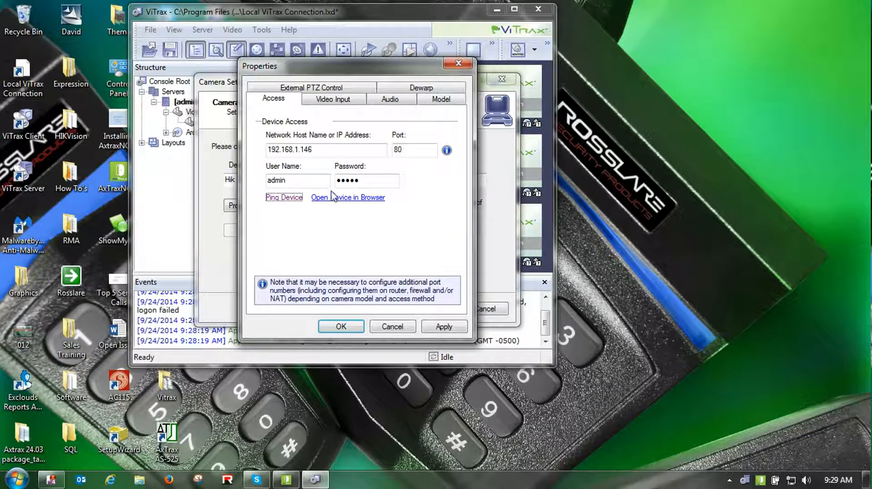
Open the Hikvision camera's web page at 192.168.1.146 full screen and sign in as admin to reach Live View.
click(333, 197)
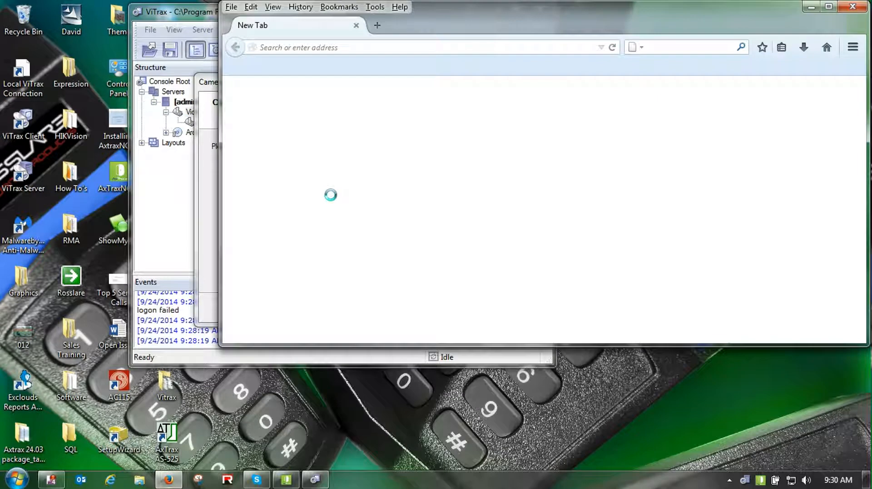
drag(605, 11, 347, 28)
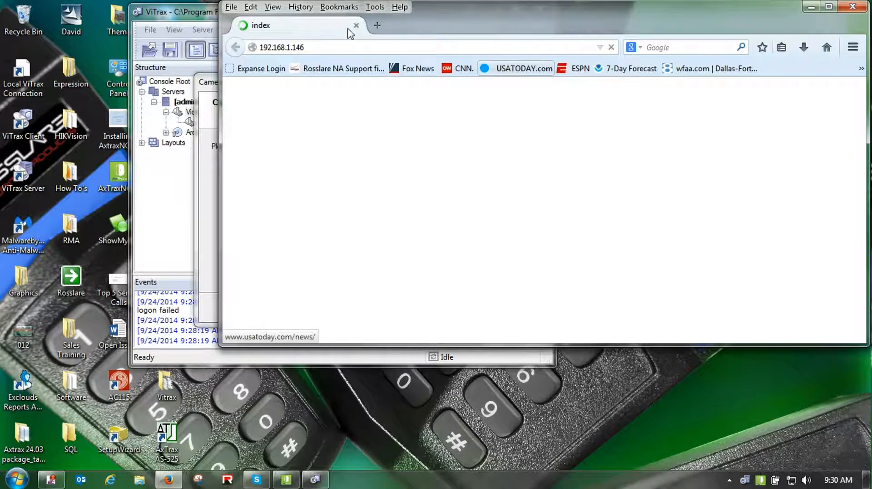
click(571, 25)
click(540, 250)
text(admin)
key(Tab)
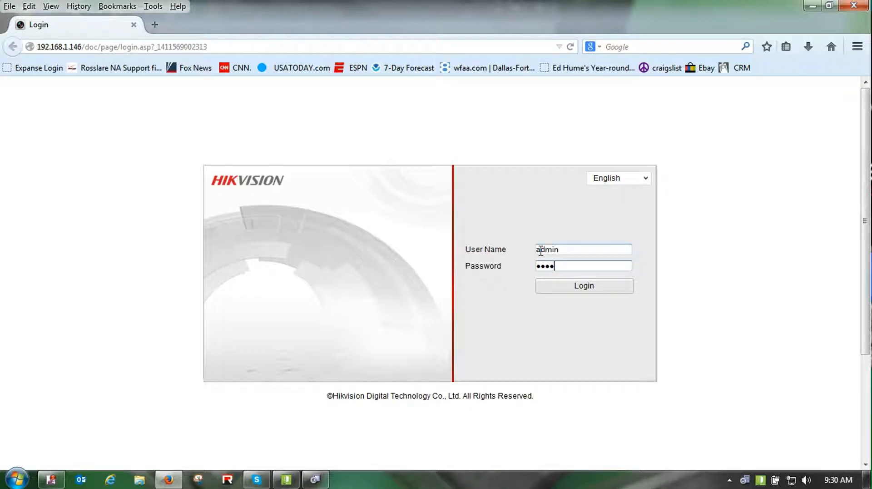
key(Return)
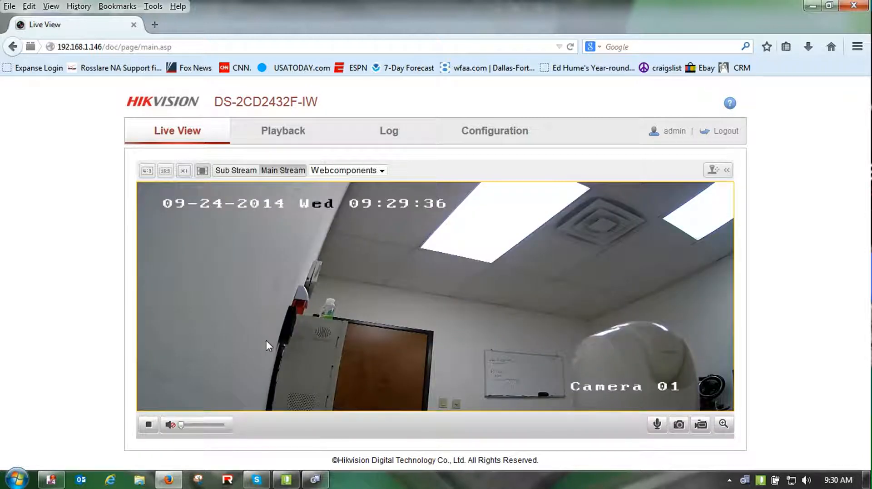
Apply the Hik camera's access properties and choose Camera Motion Detection for motion analysis.
click(812, 7)
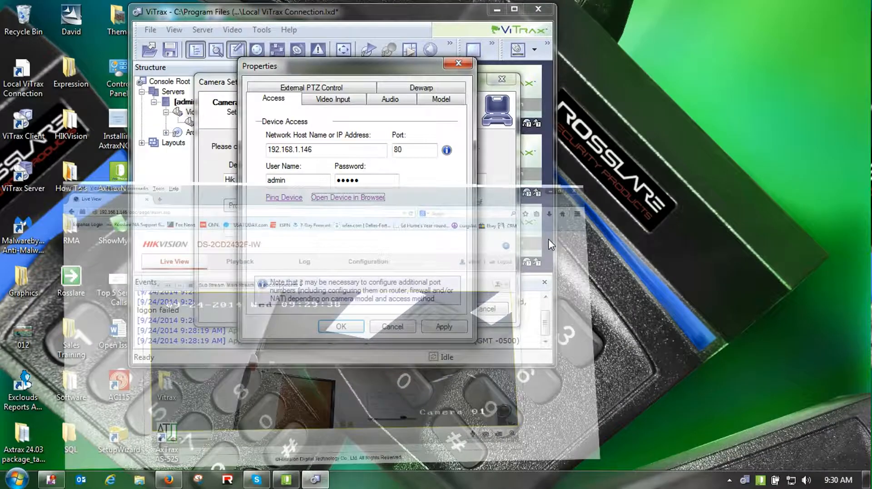
click(442, 326)
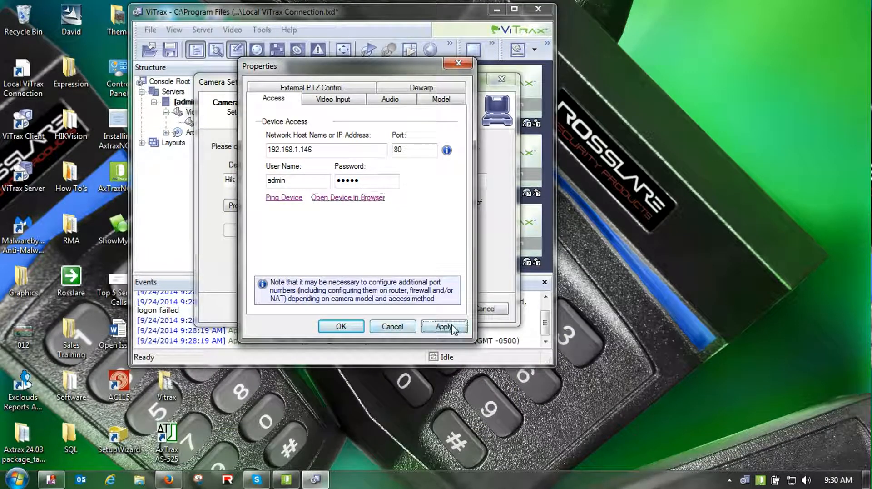
click(356, 327)
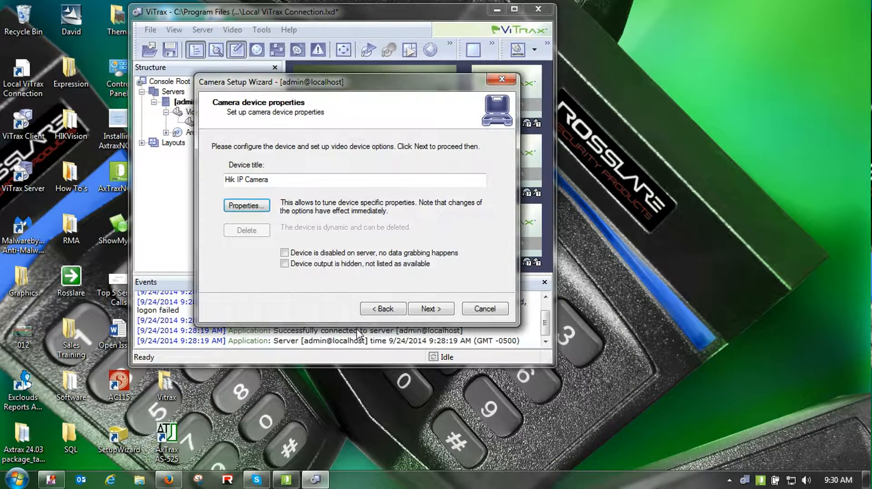
click(425, 313)
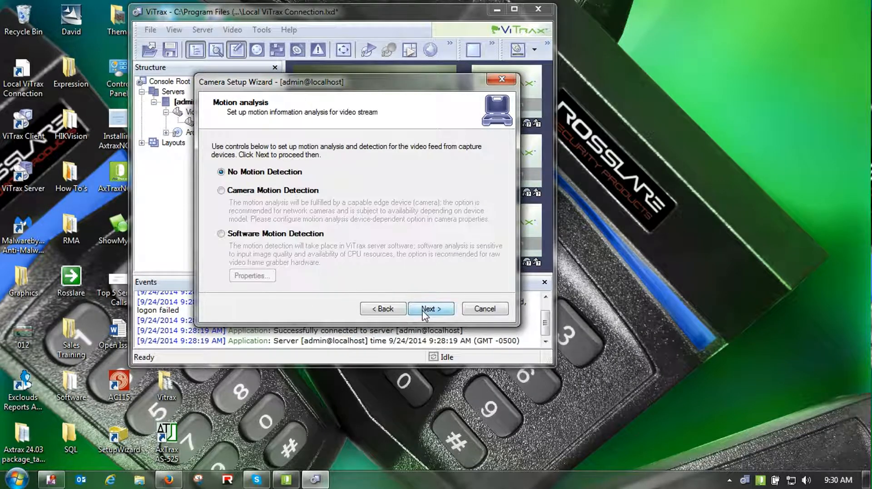
click(264, 190)
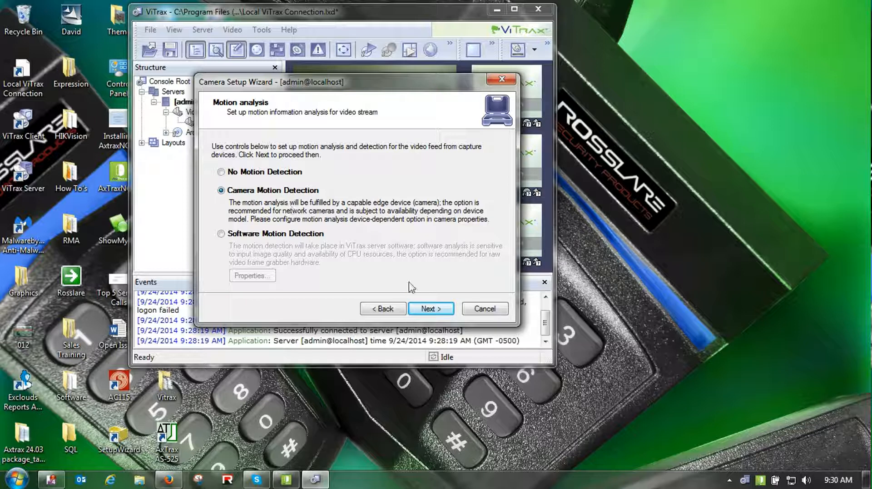
Record Video and Video Motion Information for the Hik IP Camera and finish the wizard.
click(429, 309)
click(227, 201)
click(236, 214)
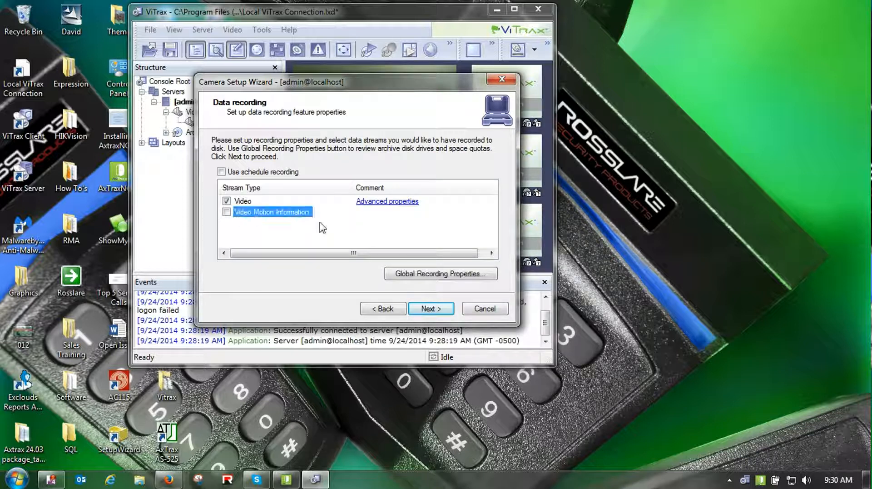
click(226, 212)
click(426, 310)
click(426, 310)
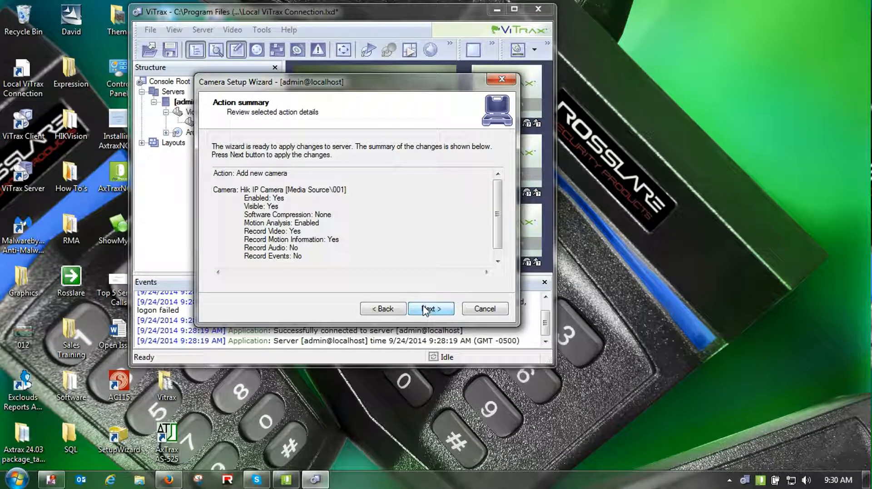
click(423, 305)
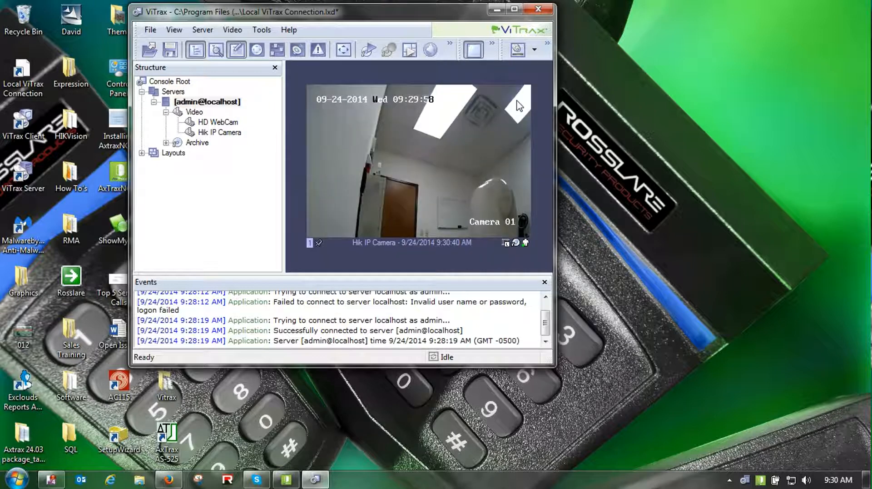
Start the Camera Setup Wizard from the Video node and choose to add a network device.
click(194, 111)
right_click(194, 112)
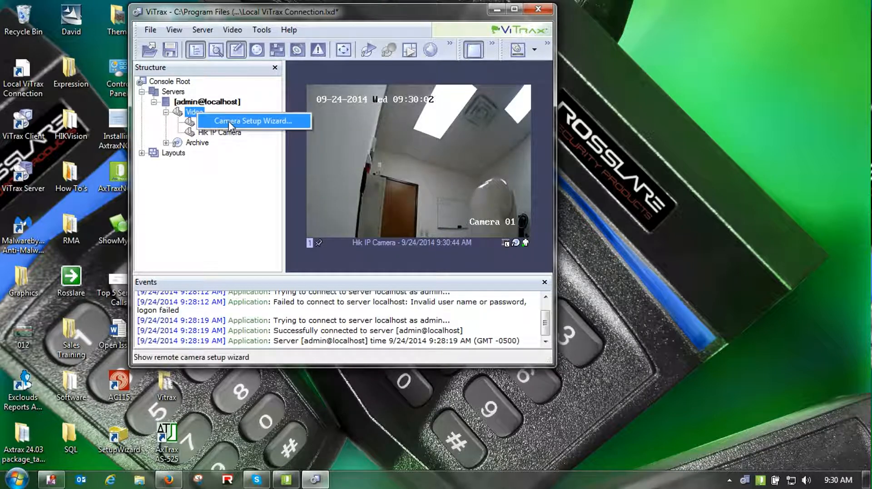
click(230, 121)
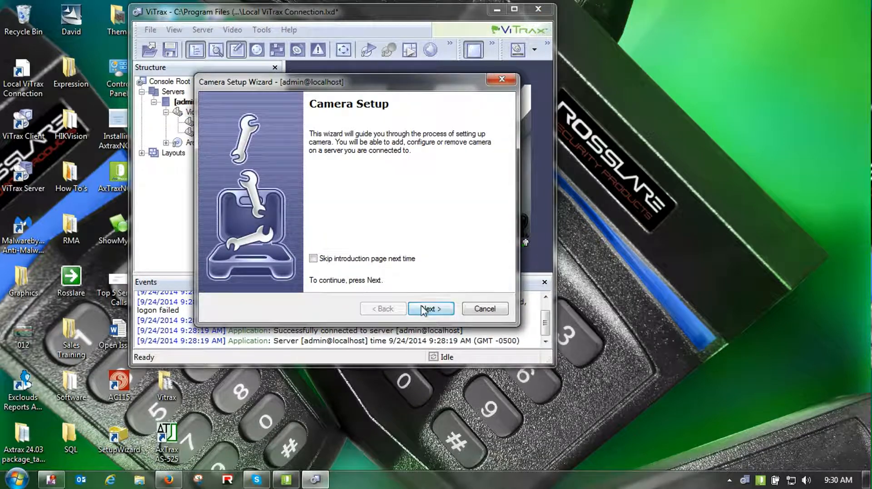
click(424, 309)
click(287, 208)
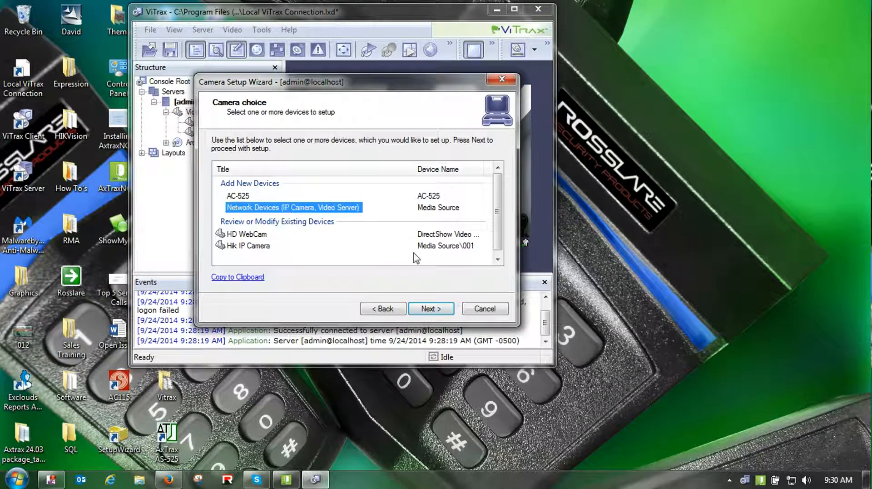
click(422, 311)
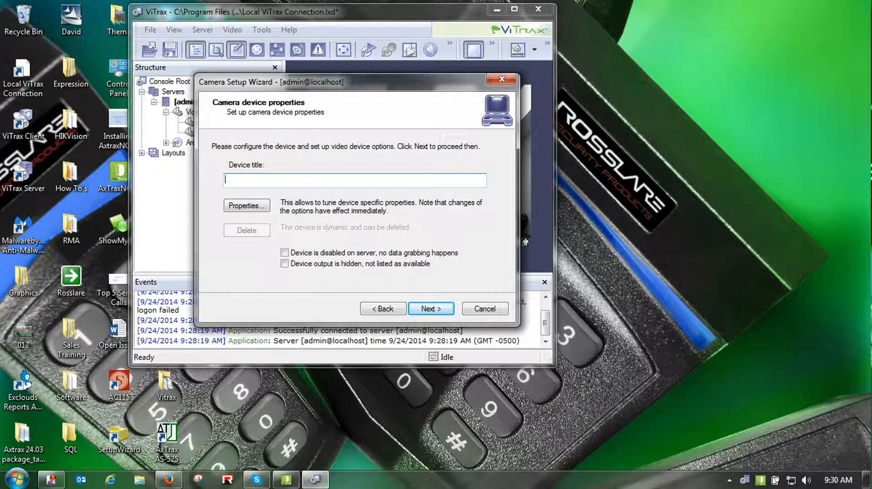
Title the camera 'Trendnet IP Camera' and set its model to TRENDnet TV-IP672P.
text(Trendnet IP Camera)
click(244, 207)
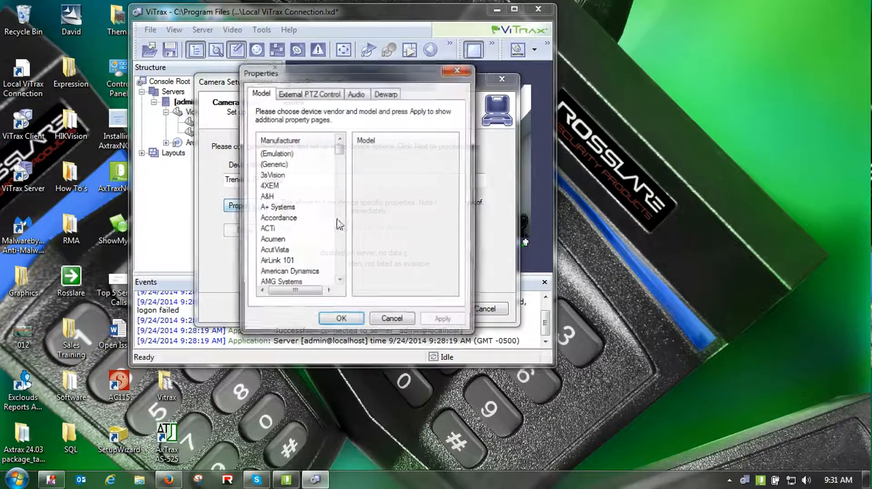
drag(339, 149, 340, 255)
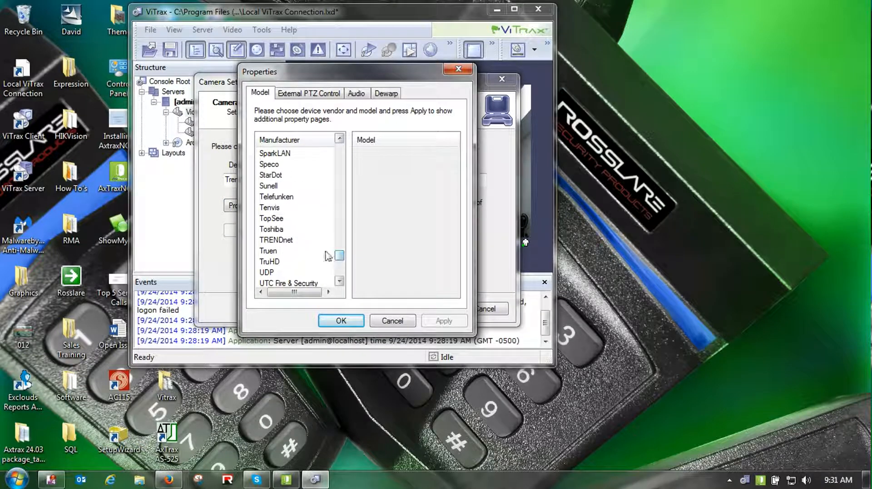
click(287, 240)
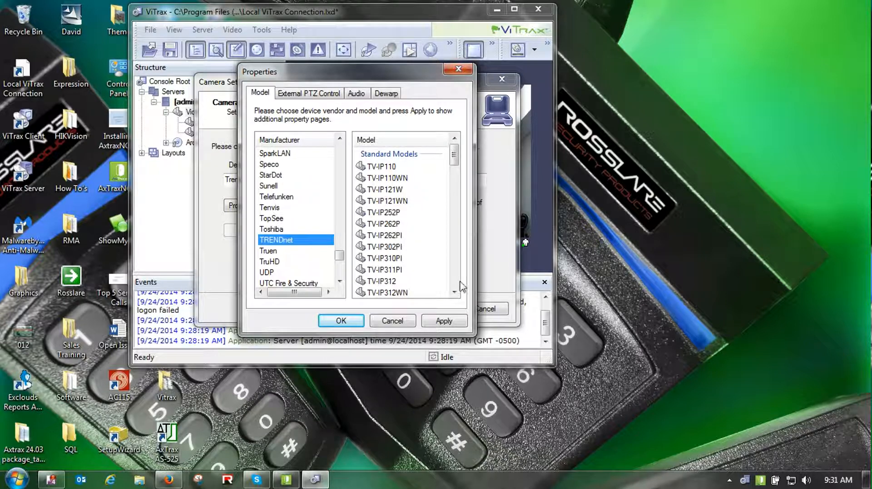
scroll(453, 286, down, 12)
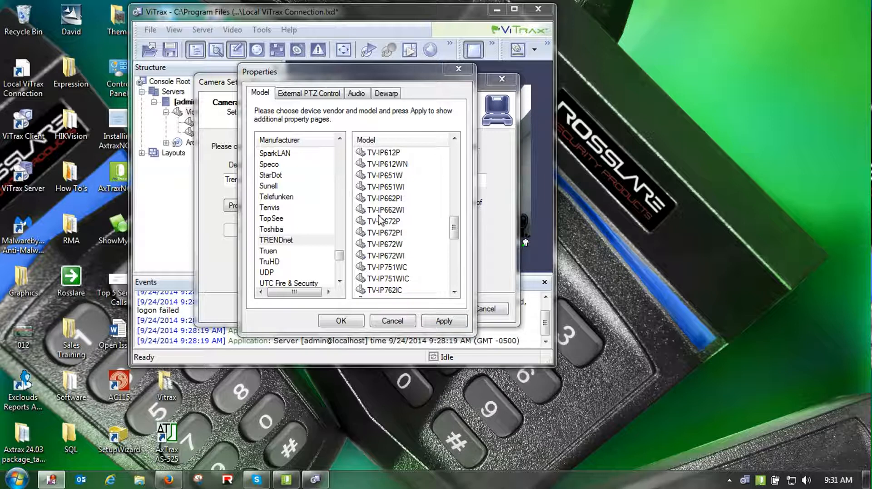
click(383, 221)
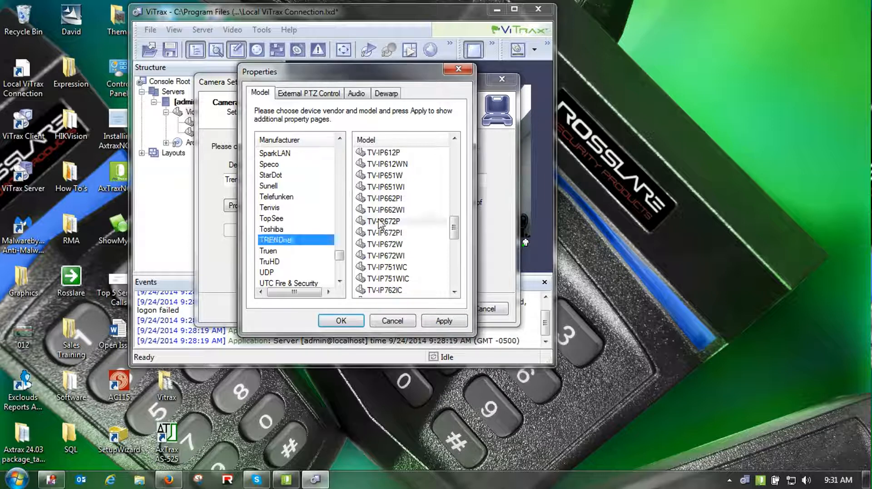
click(434, 320)
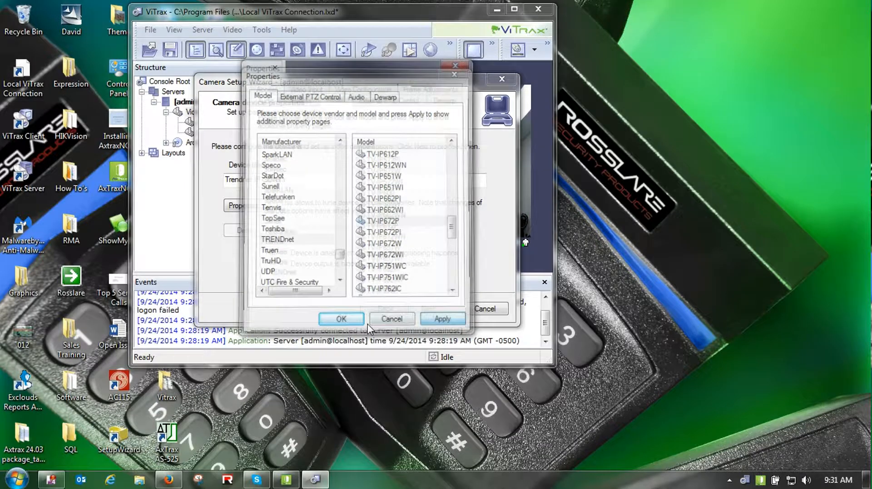
click(345, 327)
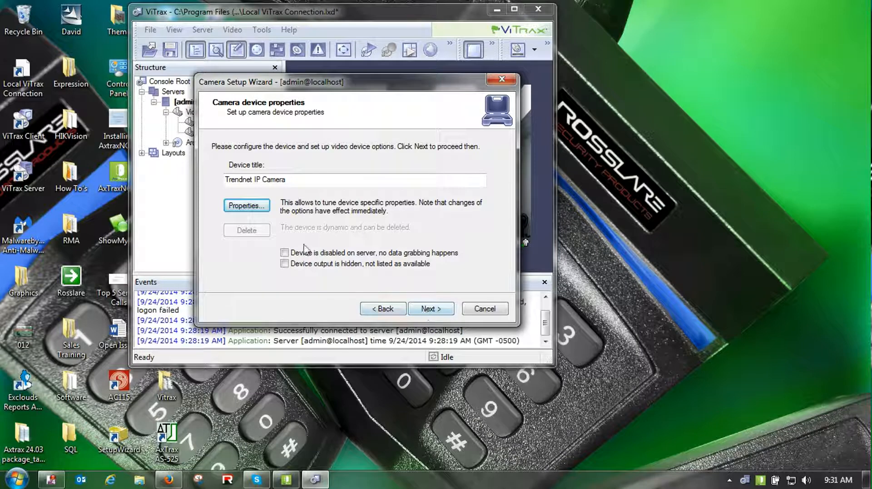
Enter the TRENDnet camera's 192.168.x.x IP address and login credentials, then apply them.
click(251, 206)
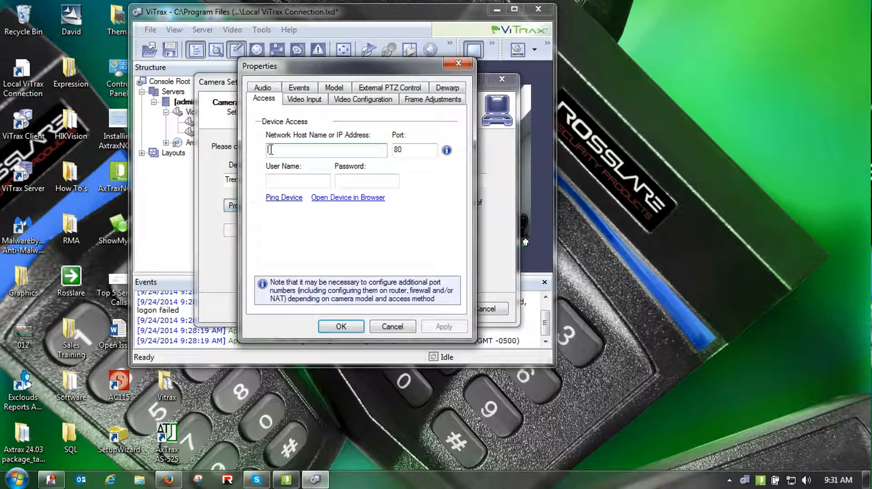
text(192)
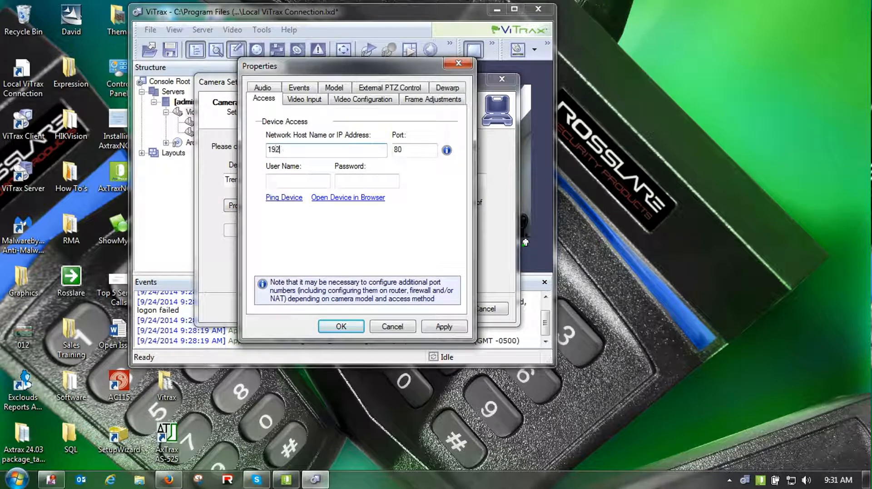
text(.168.1.27)
click(280, 184)
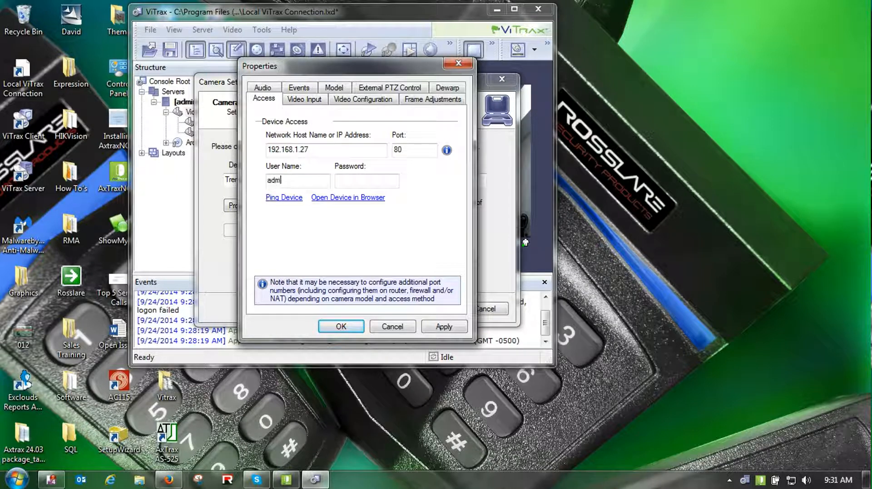
key(Tab)
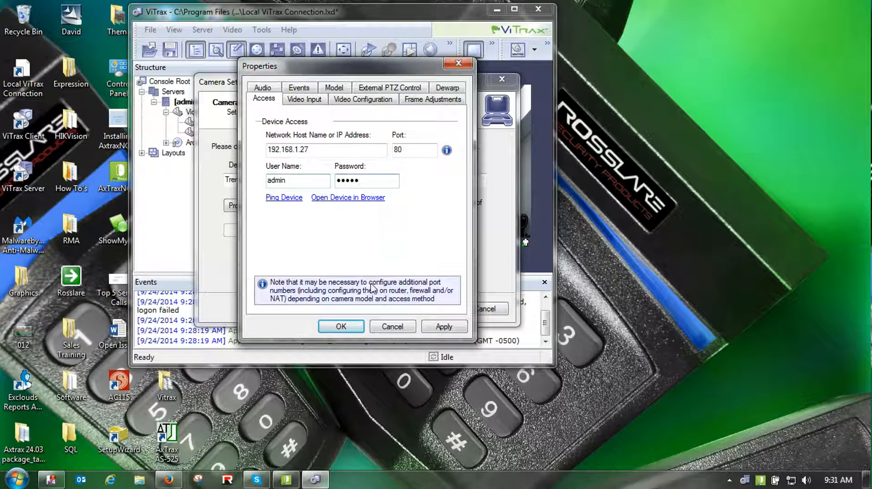
click(433, 327)
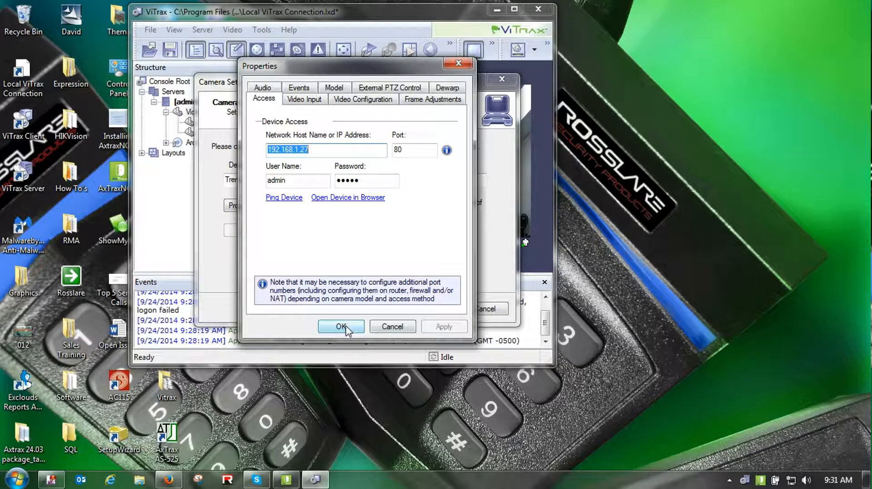
click(341, 326)
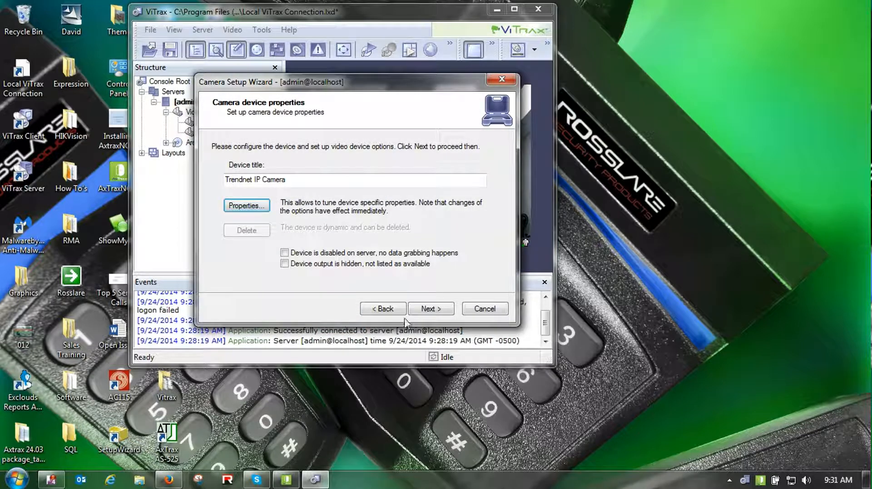
Use Camera Motion Detection, record Video and Video Motion Information, and finish adding the Trendnet camera.
click(426, 310)
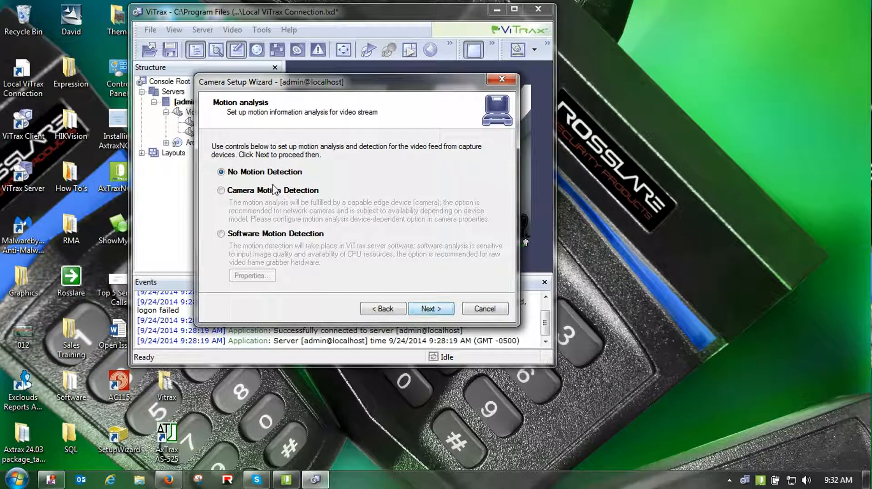
click(276, 190)
click(430, 310)
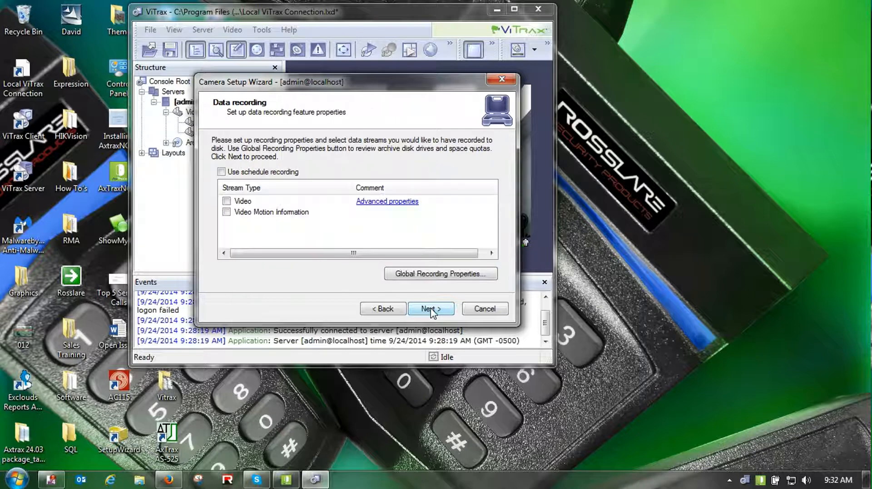
click(242, 201)
click(226, 212)
click(226, 201)
click(429, 311)
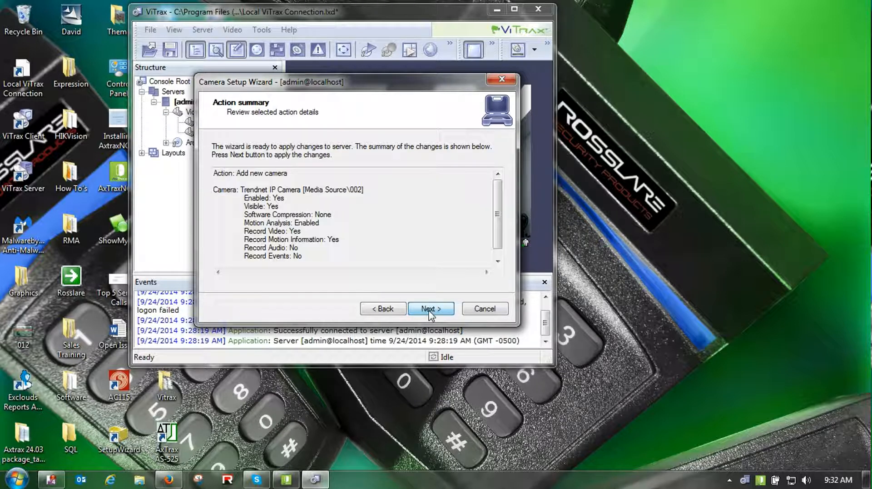
click(429, 310)
click(430, 309)
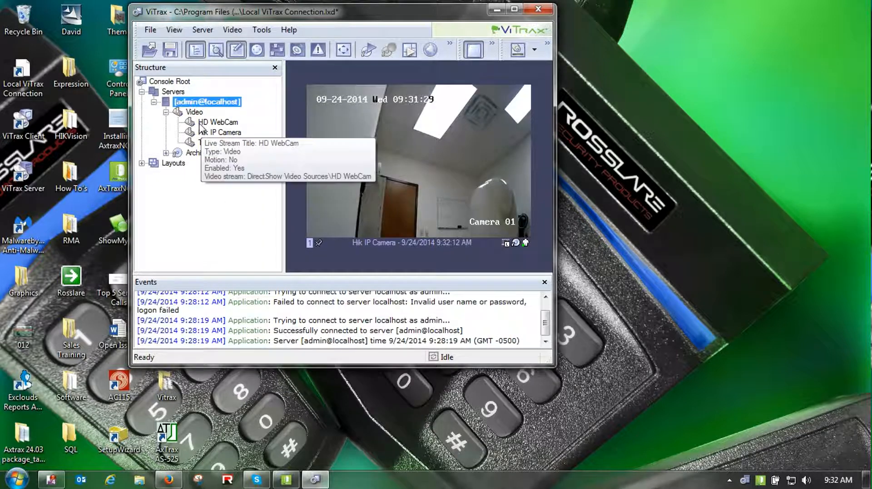
Switch the ViTrax view to a 3 x 3 screen layout.
click(491, 45)
click(534, 84)
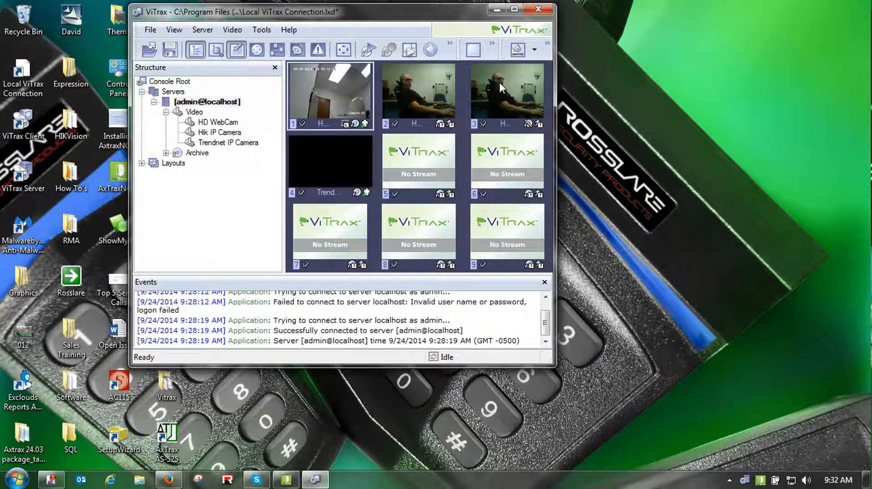
click(354, 154)
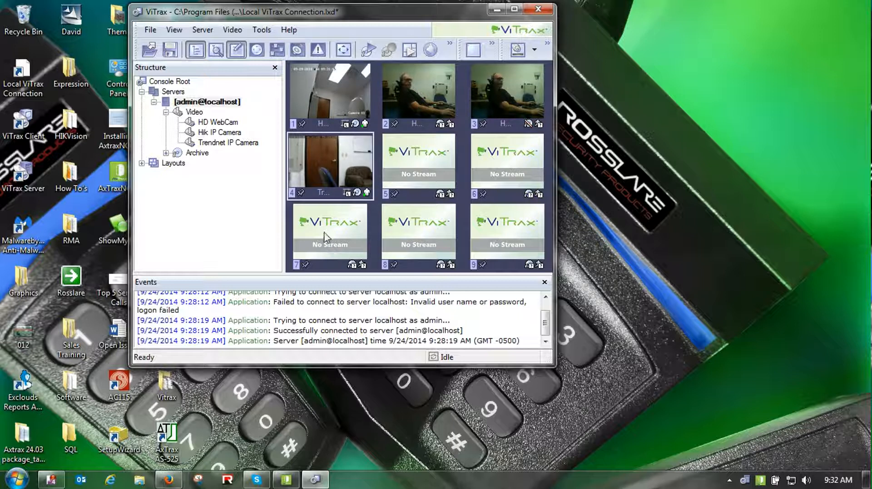
Maximize ViTrax, then close it and save the changed settings.
click(514, 9)
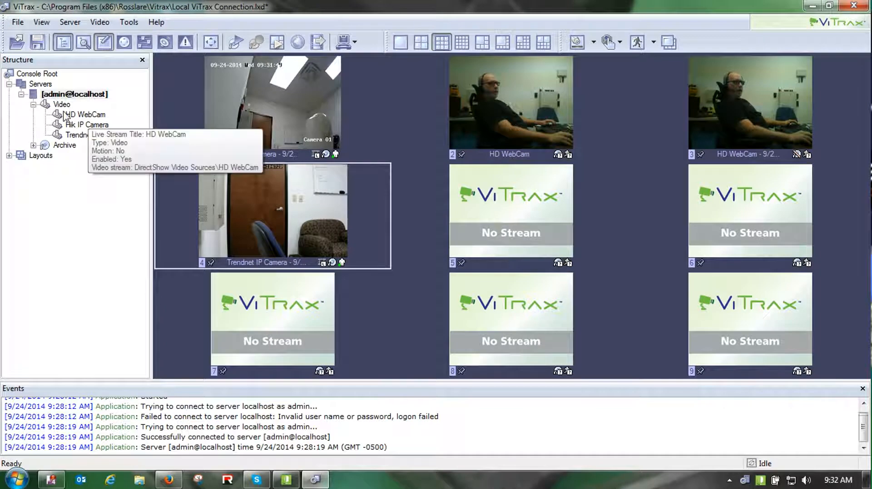
click(846, 5)
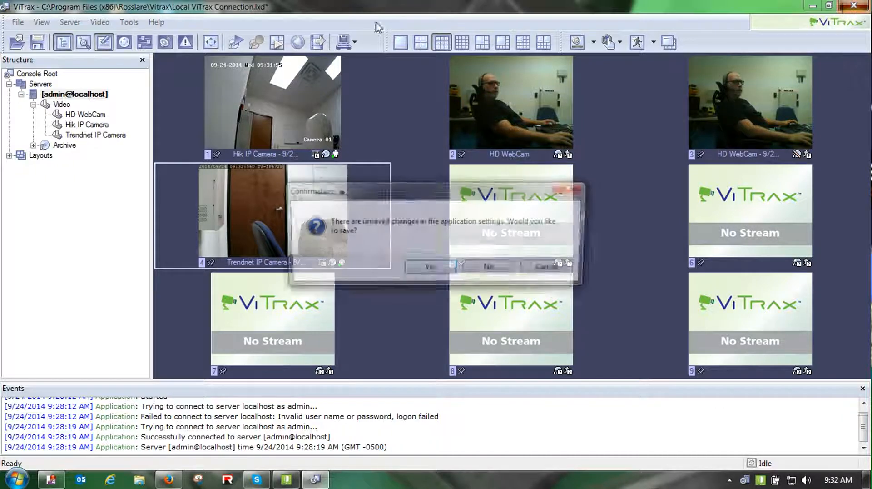
click(429, 270)
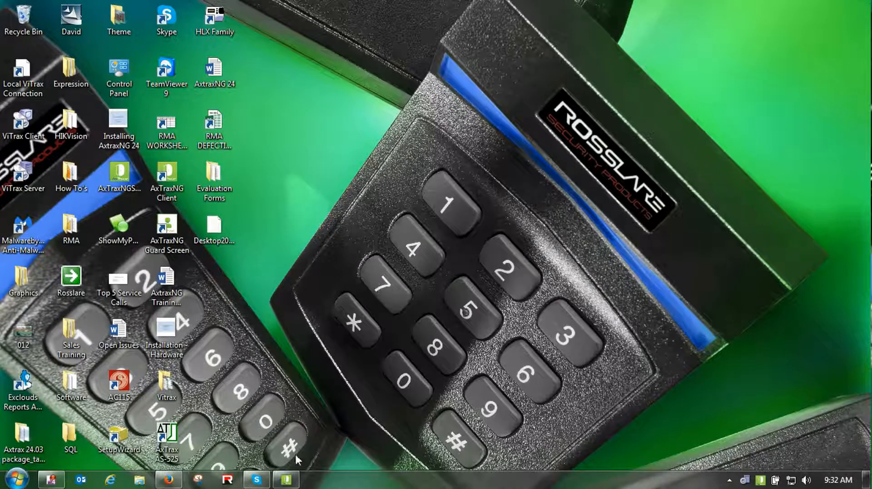
Add ViTrax server 127.0.0.1 with user admin and its password, test the connection, and save it.
click(286, 479)
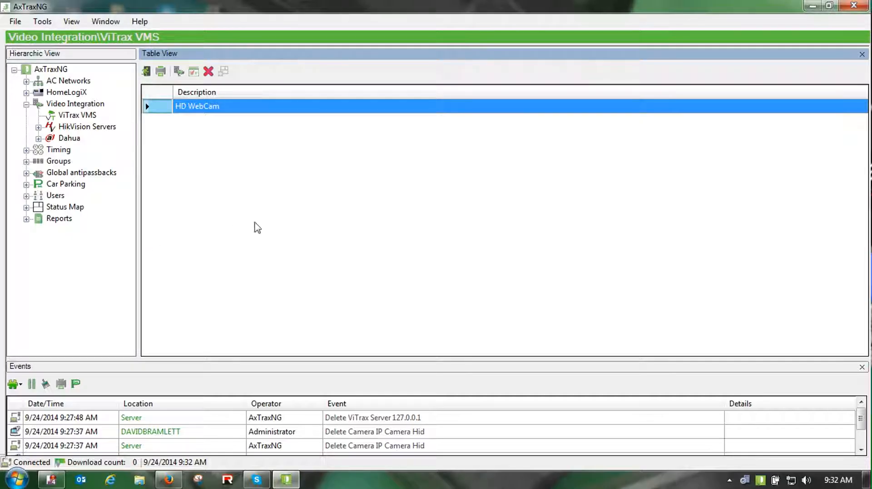
click(16, 21)
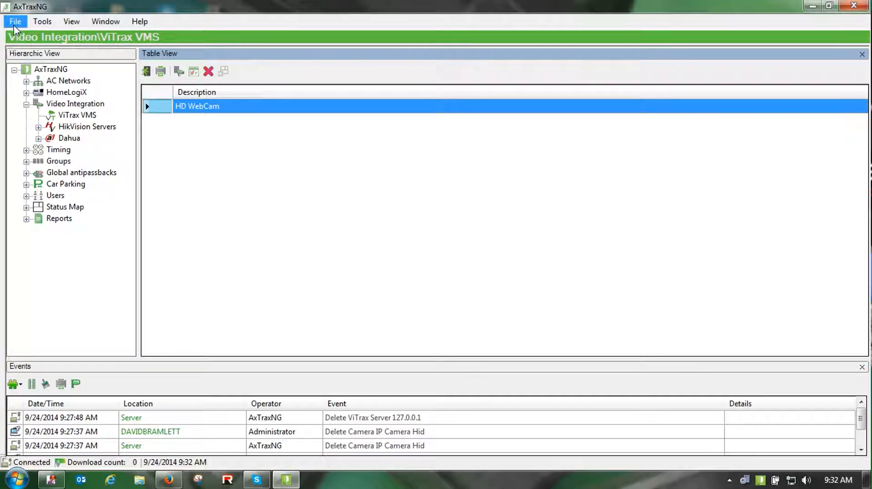
click(45, 49)
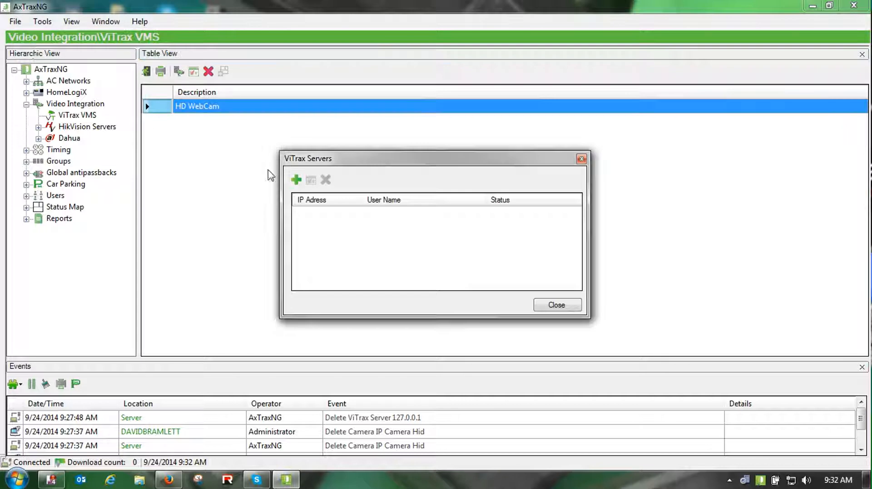
click(297, 180)
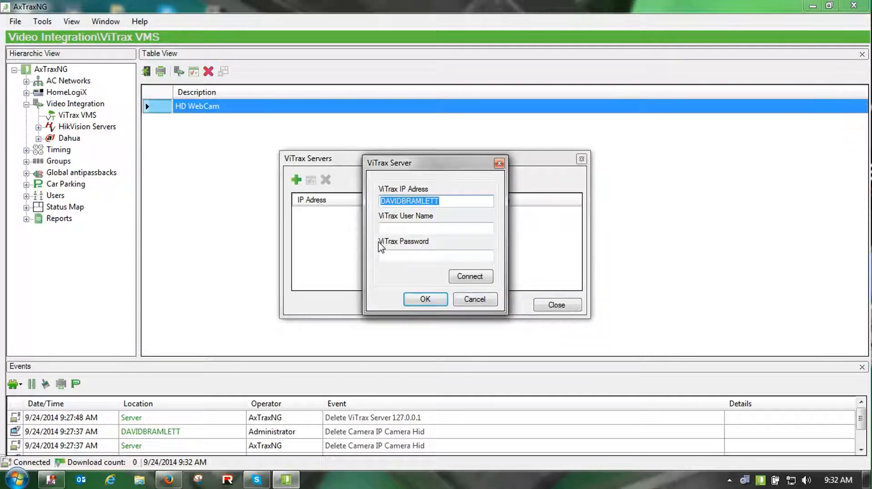
text(127.0.0.1)
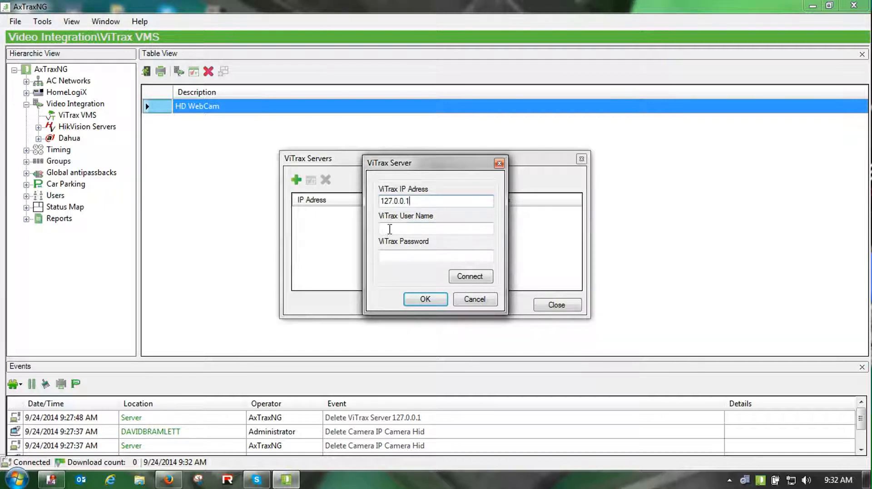
click(389, 228)
text(admin)
key(Tab)
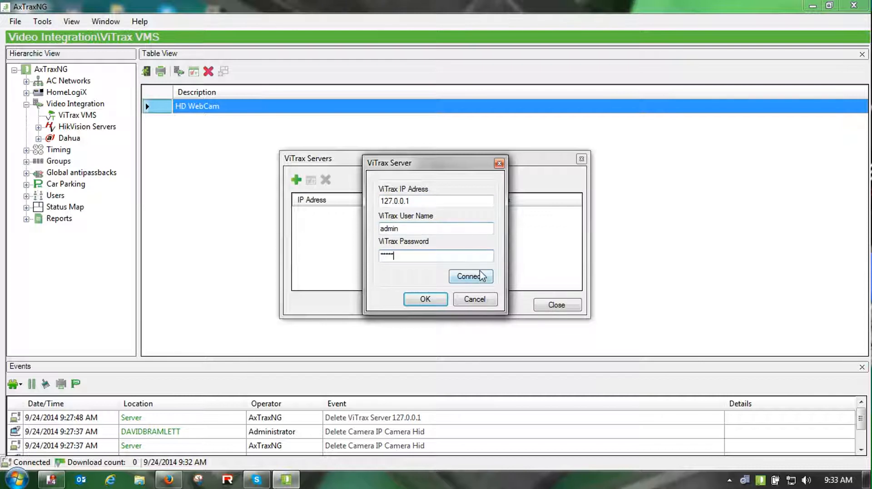
click(455, 277)
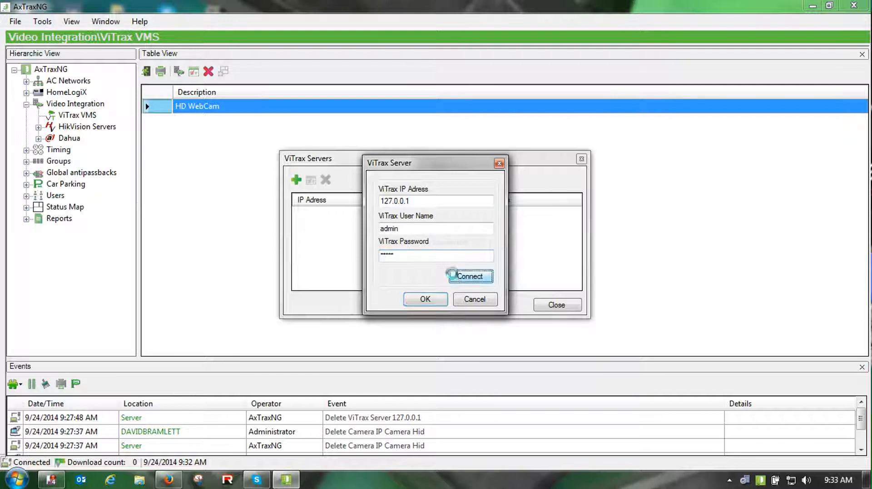
click(452, 280)
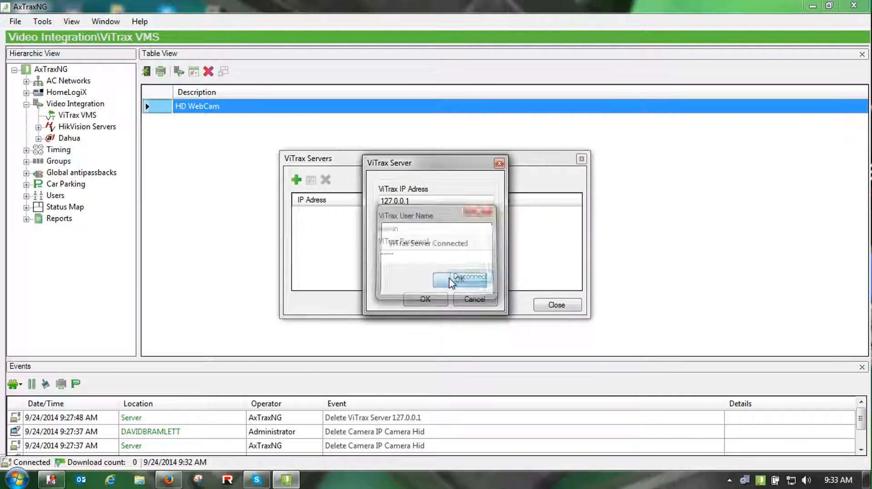
click(416, 301)
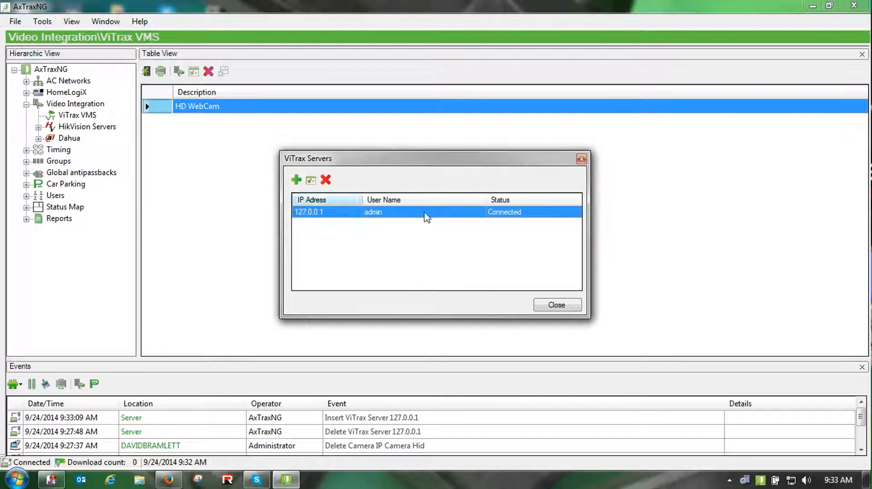
click(557, 304)
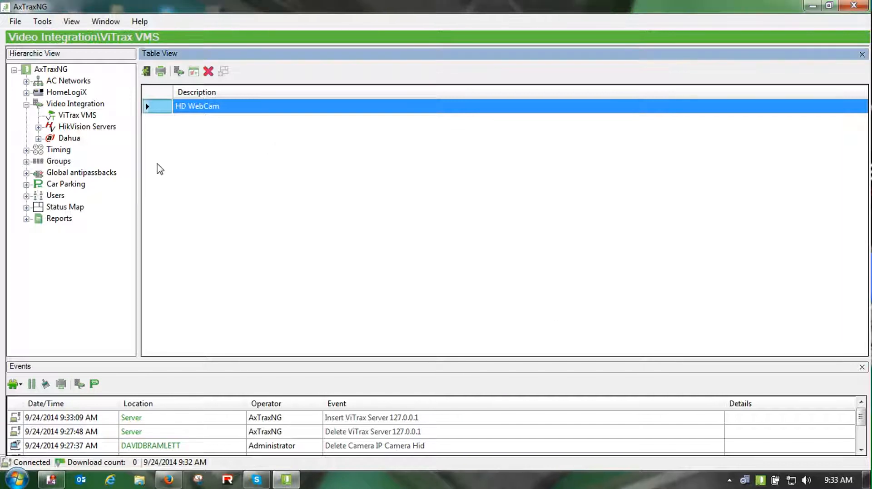
Attach Hik IP Camera, Trendnet IP Camera and HD WebCam from ViTrax VMS to AxTraxNG.
click(71, 116)
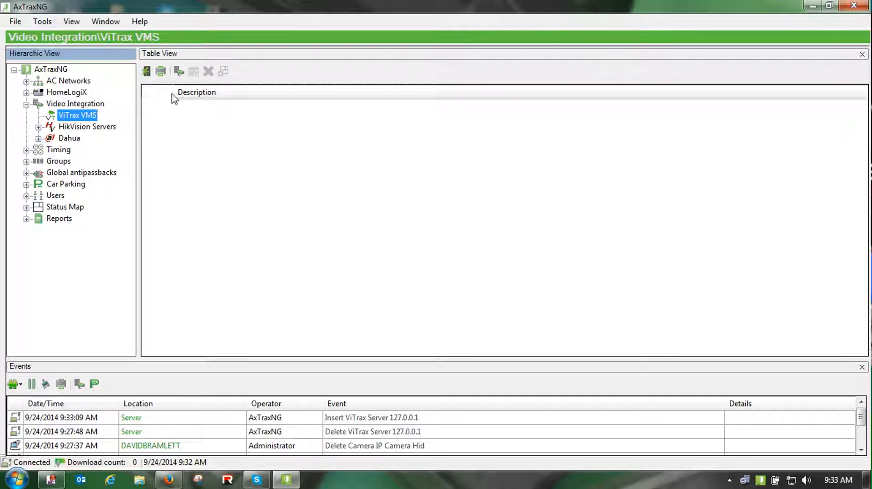
click(178, 72)
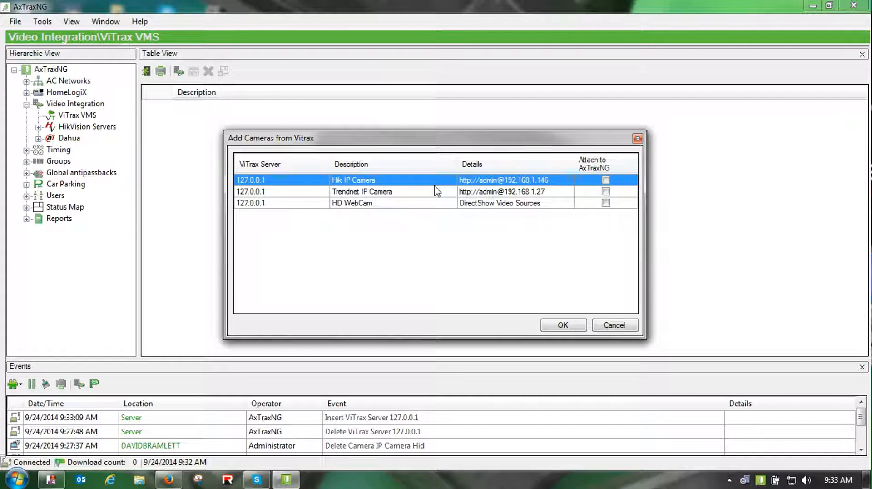
click(606, 180)
click(606, 192)
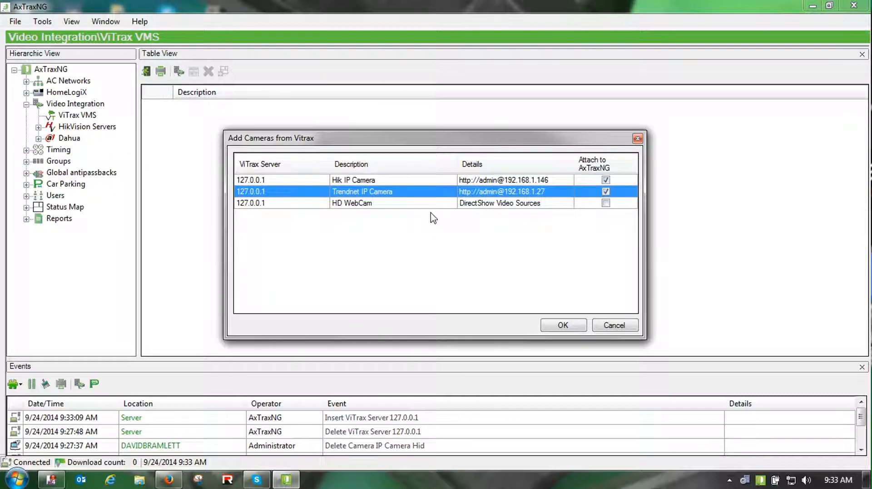
click(606, 204)
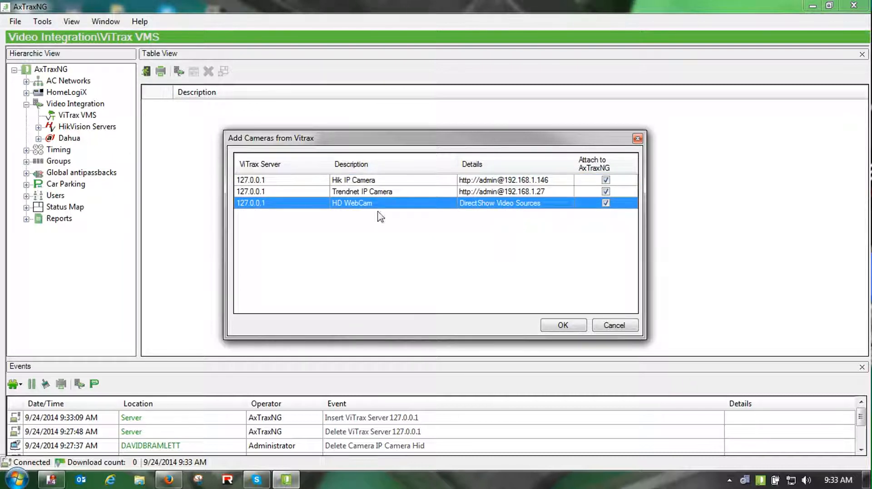
click(563, 325)
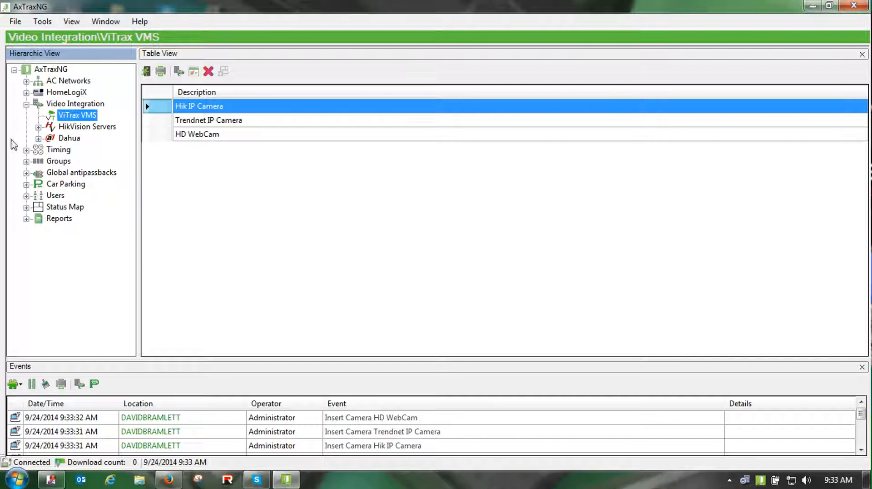
click(28, 82)
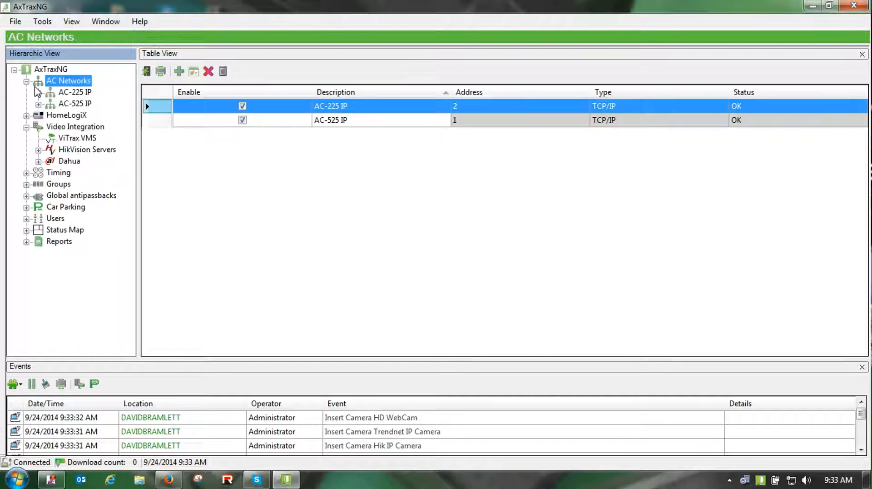
Open Reader 1's properties under the AC-225 IP network's Panel 1.
click(39, 93)
click(51, 105)
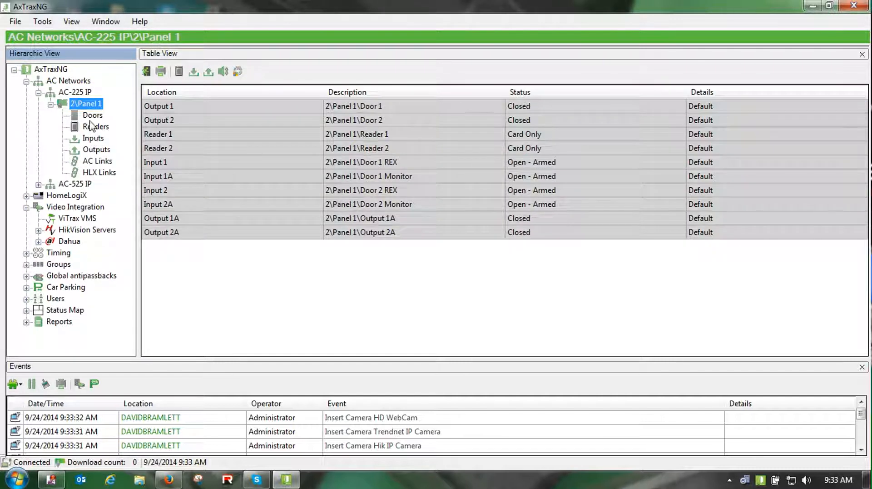
click(93, 126)
click(159, 108)
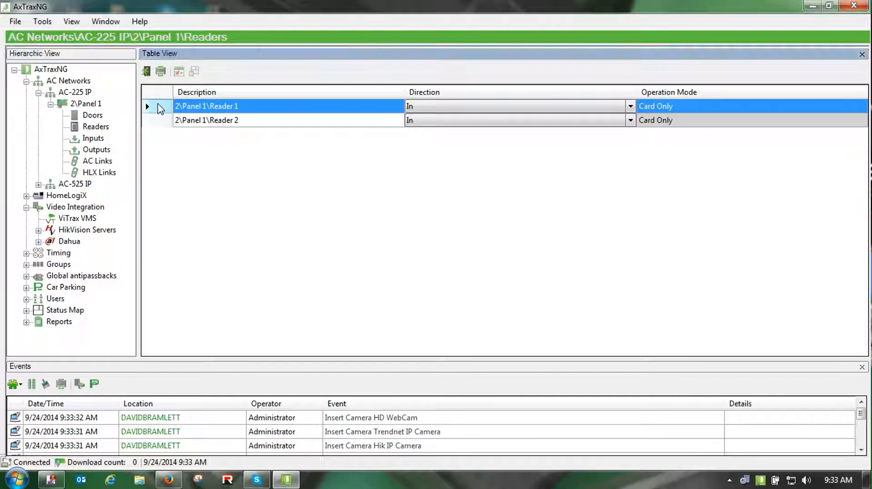
double_click(158, 106)
Make Access Granted pop up Hik IP Camera live video, closing by timer after 0:10.
click(345, 124)
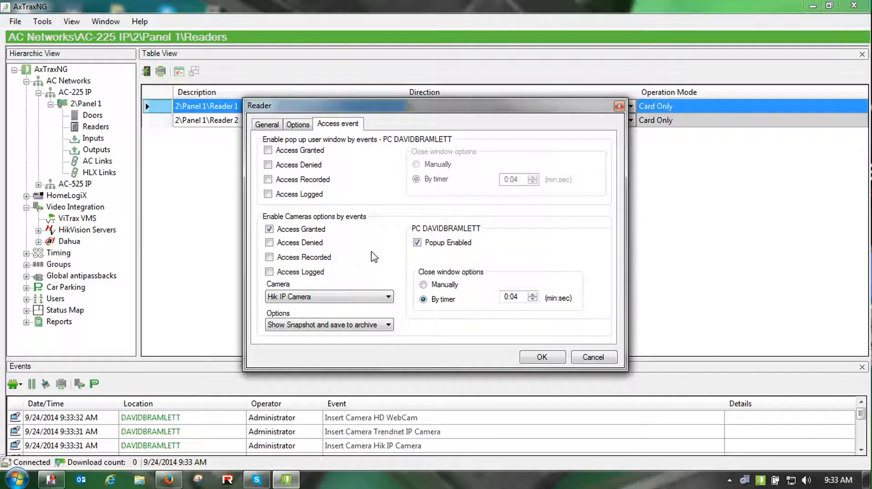
click(269, 229)
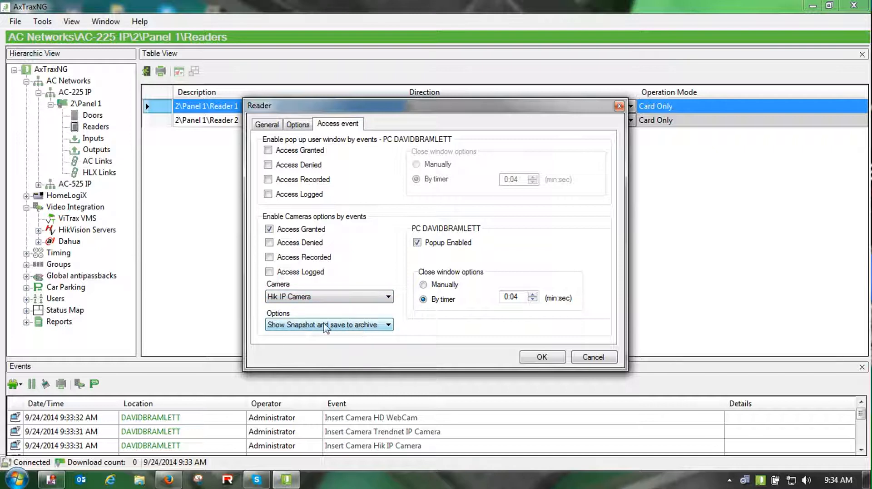
click(389, 325)
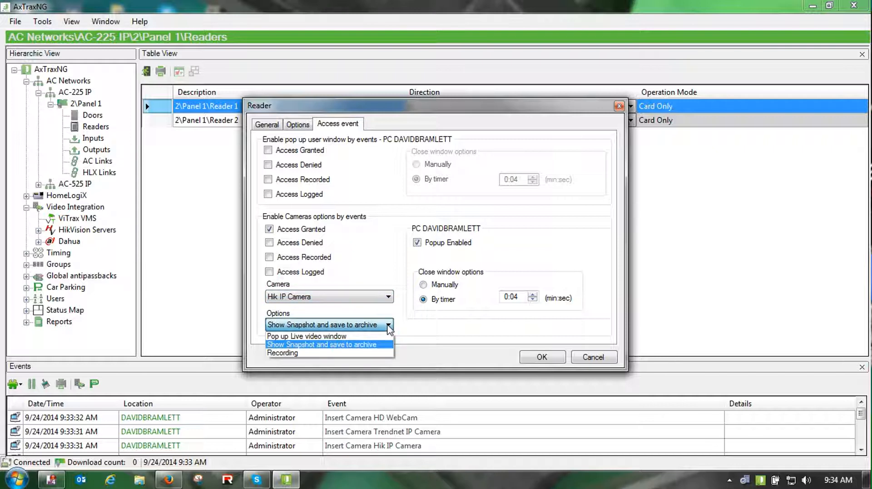
click(364, 335)
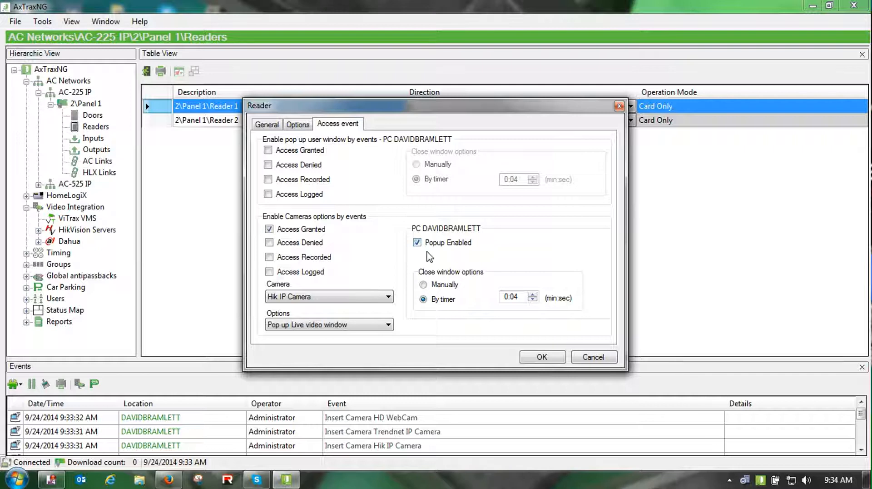
click(515, 297)
text(10)
click(530, 358)
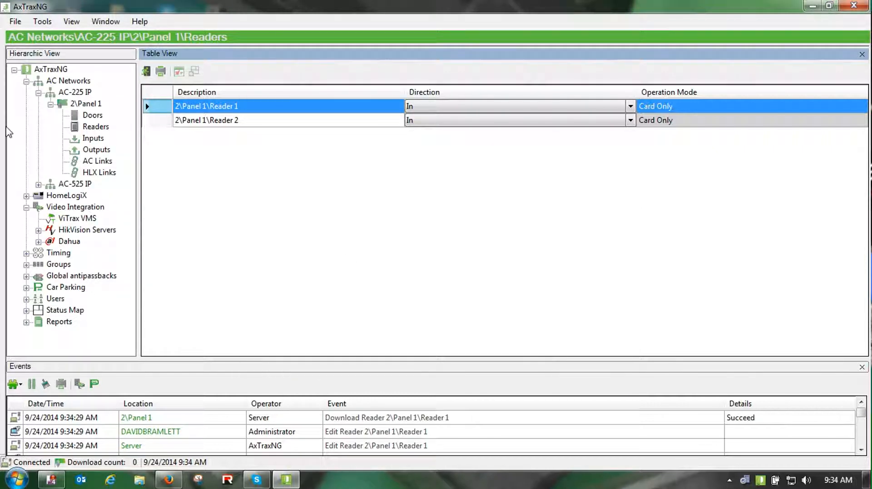
Set Reader 2's Access Granted to pop up Trendnet IP Camera video for 0:10, then view Panel 1's doors.
click(153, 121)
double_click(154, 121)
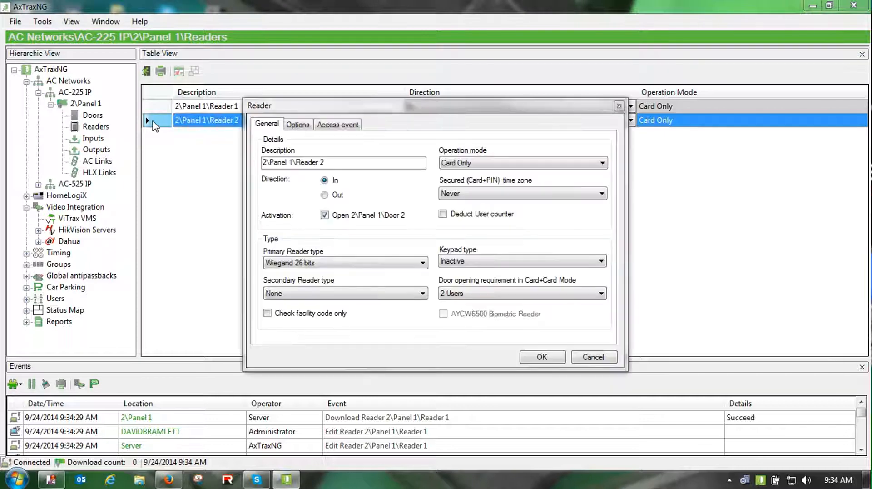
click(336, 124)
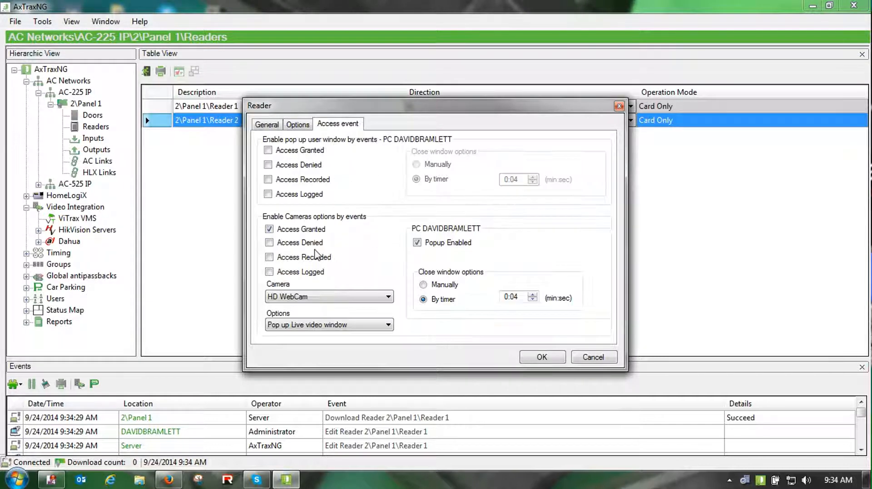
click(389, 297)
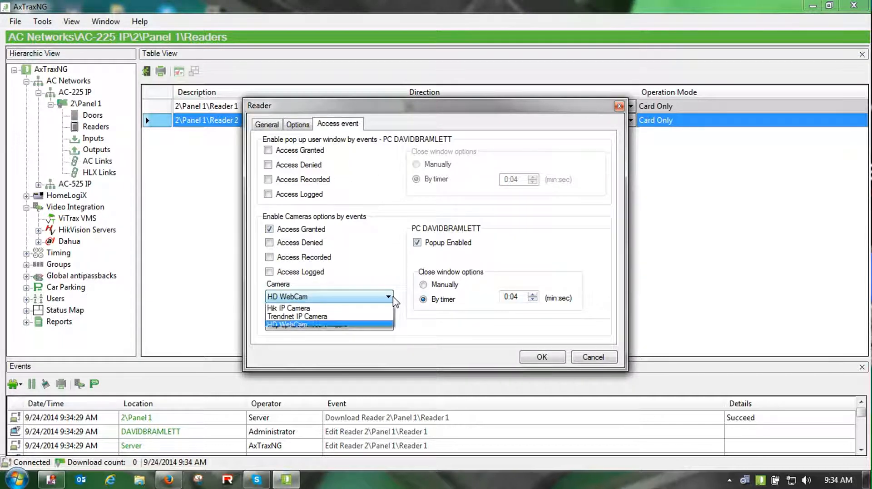
click(363, 325)
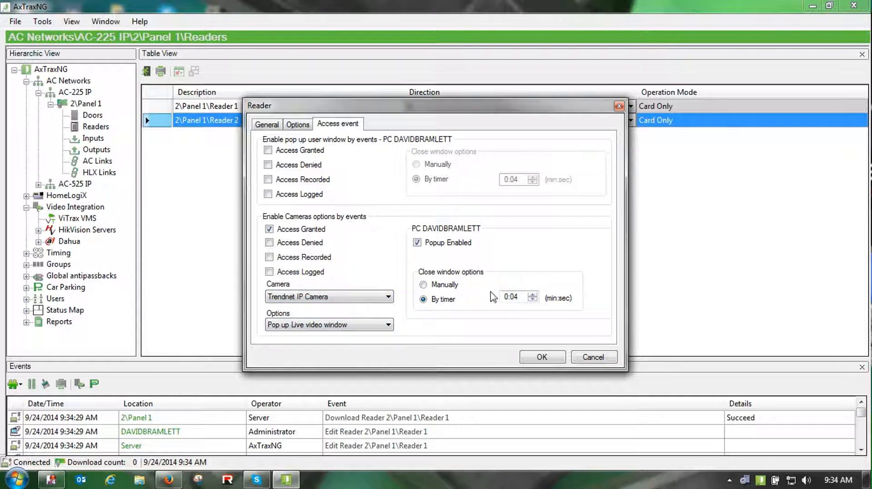
click(516, 297)
text(10)
click(542, 357)
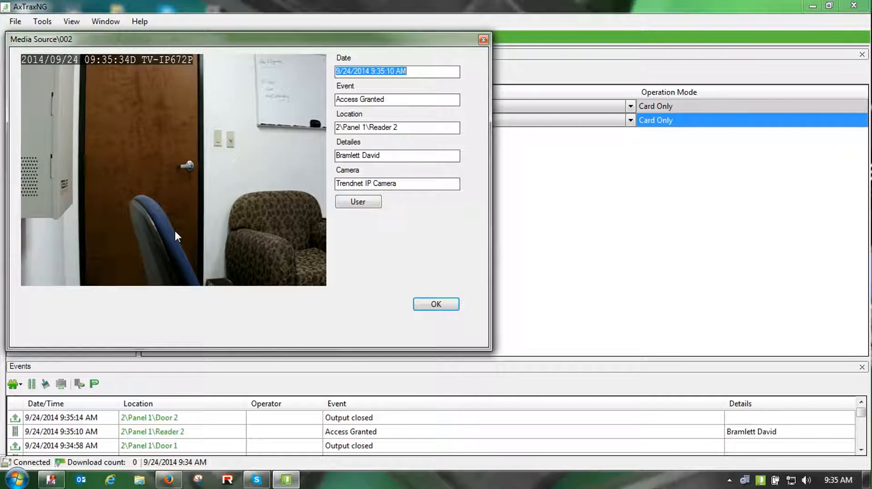
click(434, 307)
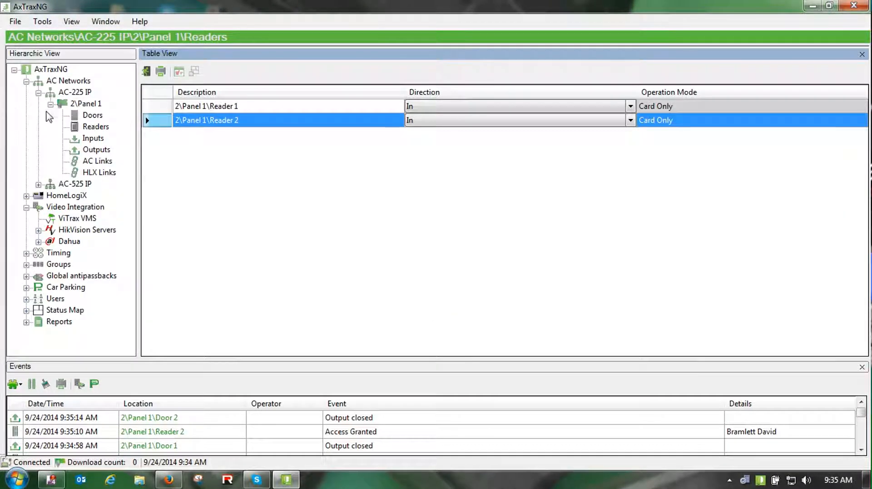
click(82, 116)
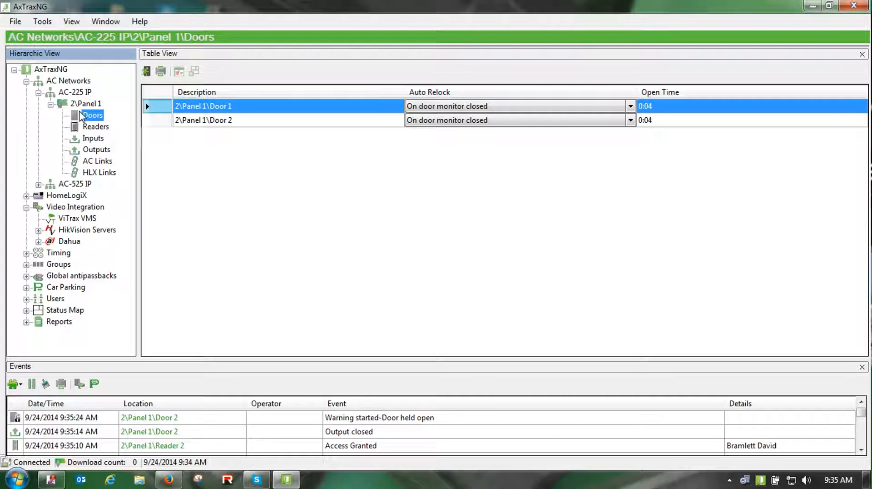
Enable Door 1's held-open (0:10) and forced-open (0:05) warnings, then add a new AC link.
click(168, 110)
double_click(168, 110)
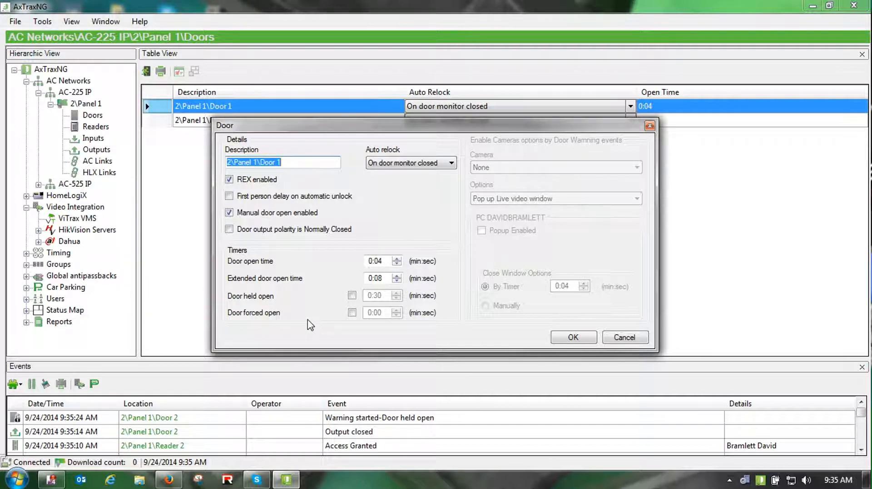
click(352, 296)
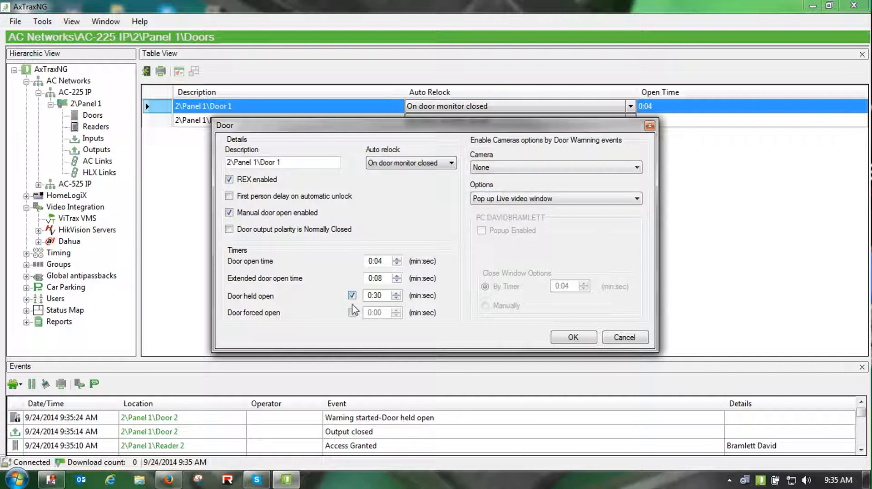
click(352, 312)
double_click(380, 313)
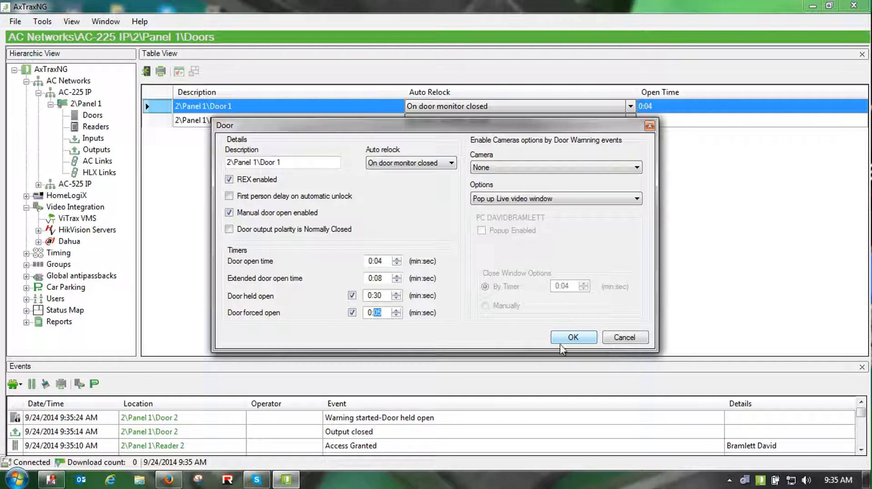
click(378, 295)
text(10)
click(573, 337)
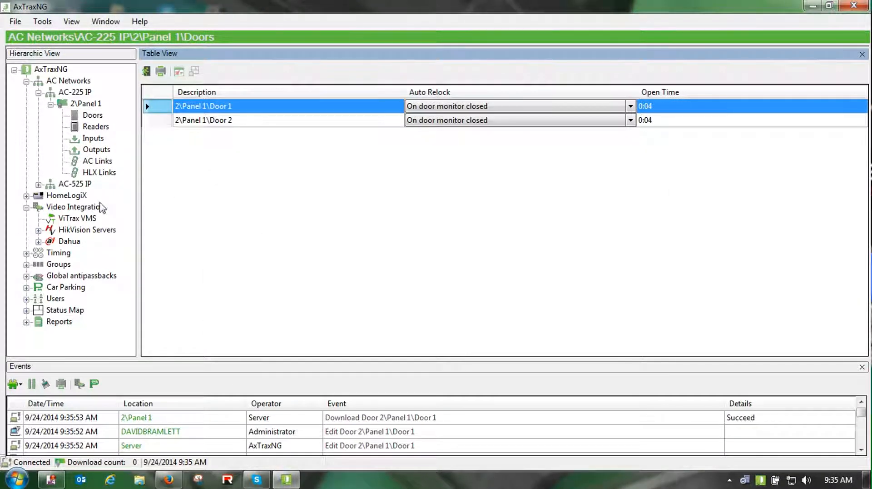
click(93, 164)
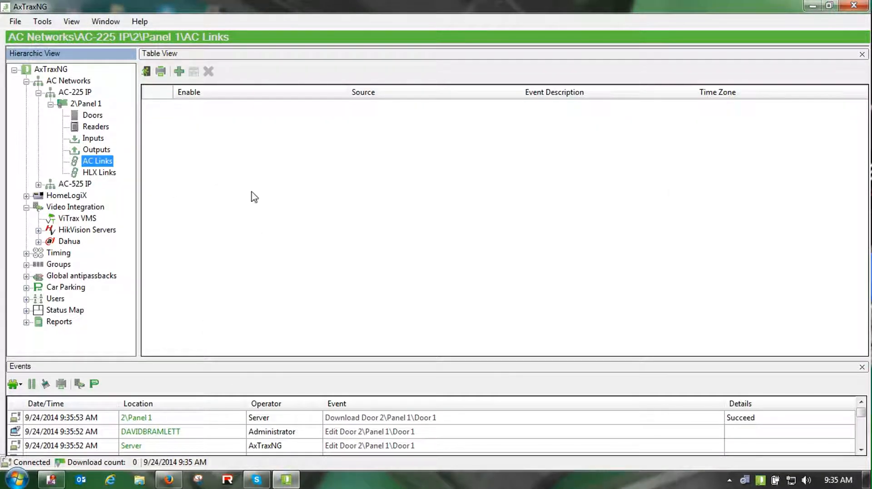
click(179, 72)
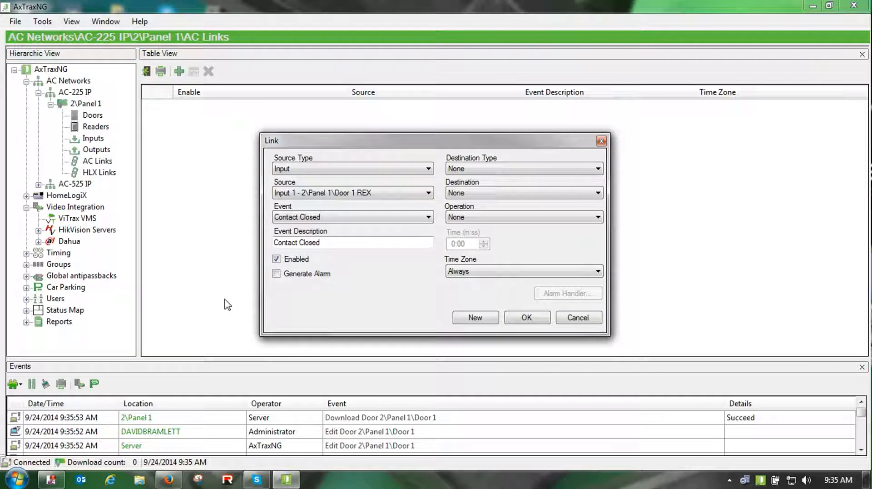
Link Door 2 as source with Generate Alarm, destination Sounder, operation Sounder On.
click(432, 168)
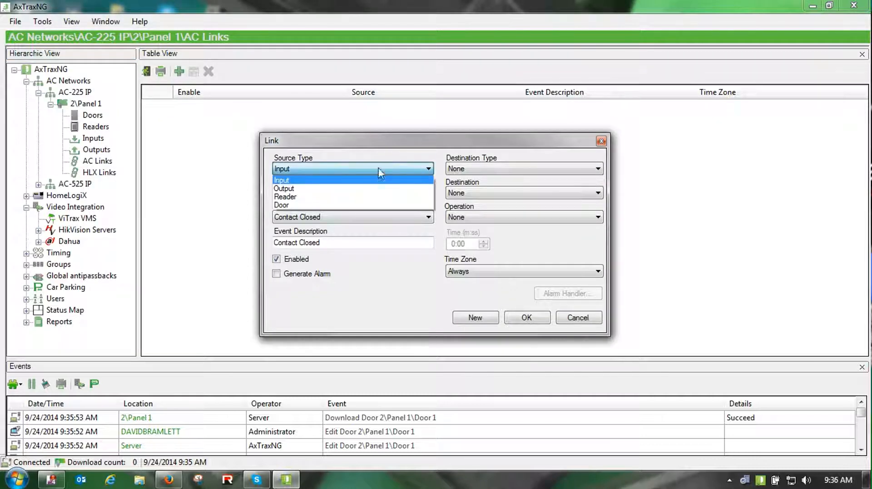
click(293, 203)
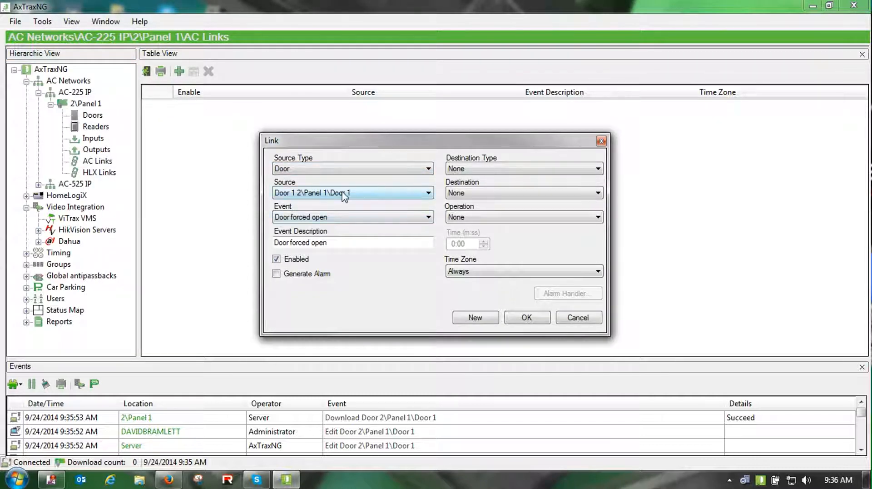
click(430, 194)
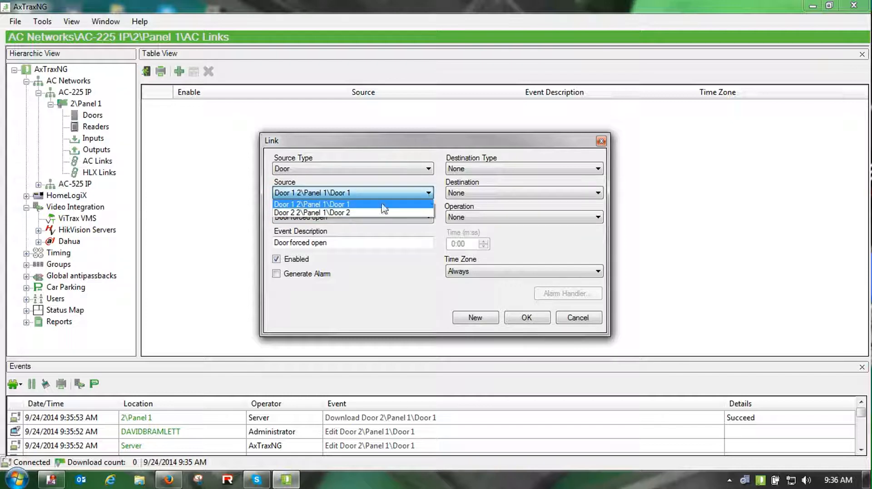
click(367, 213)
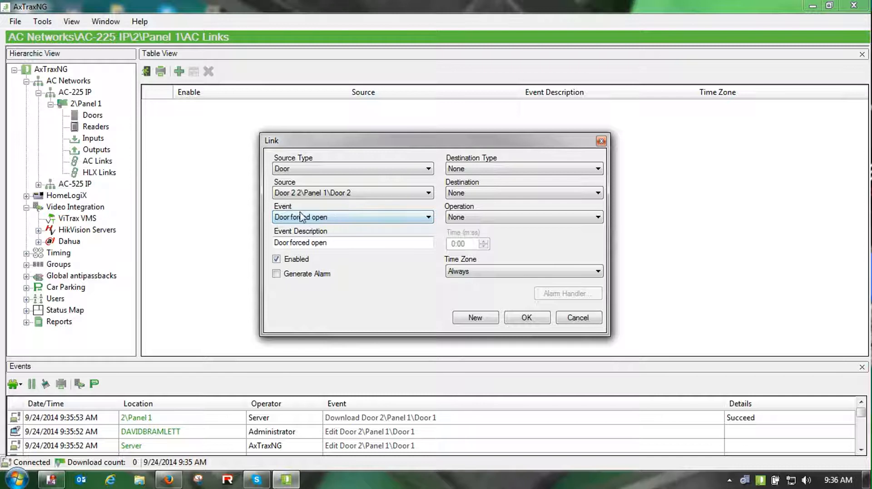
click(323, 274)
click(597, 170)
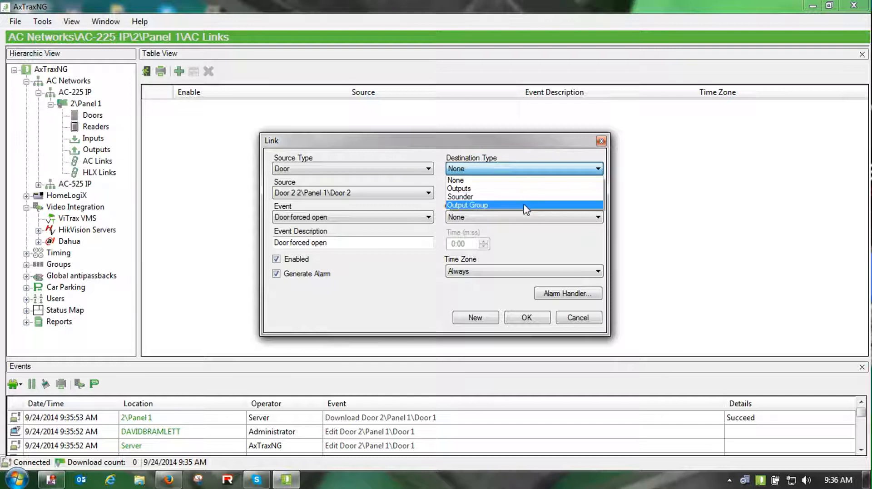
click(492, 199)
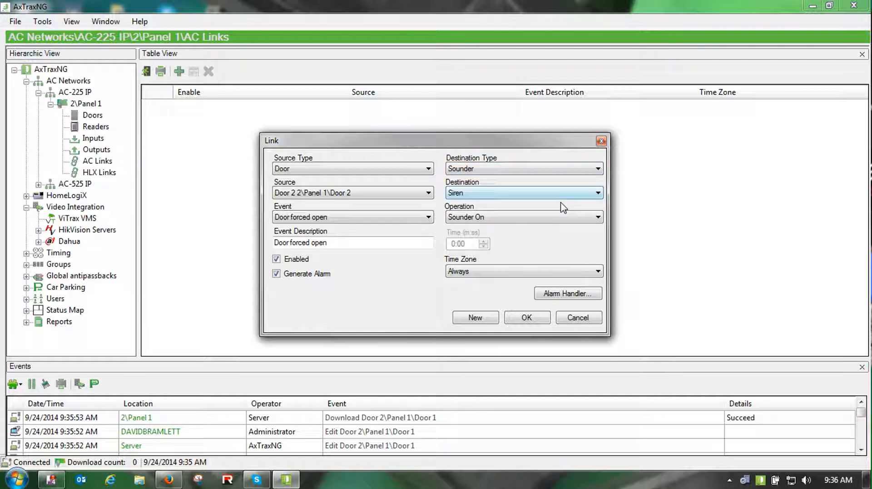
click(598, 220)
click(588, 229)
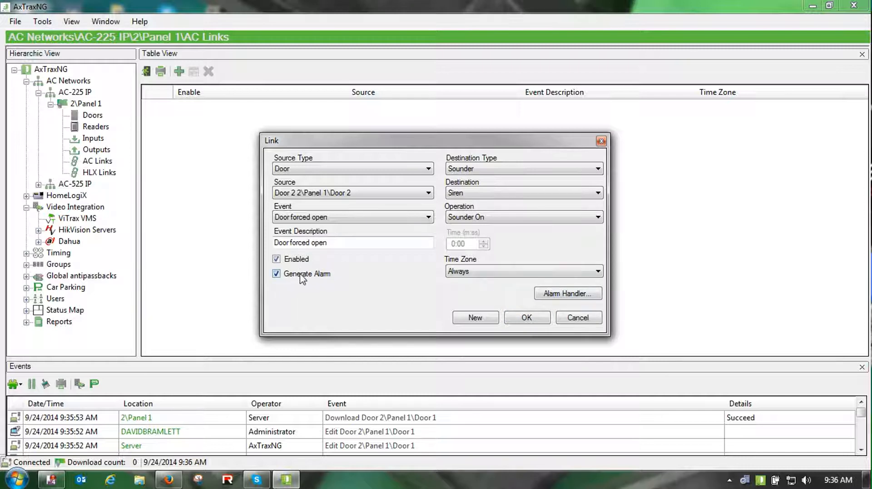
Give the alarm an enabled popup message reading 'Dorr Forced Open'.
click(552, 294)
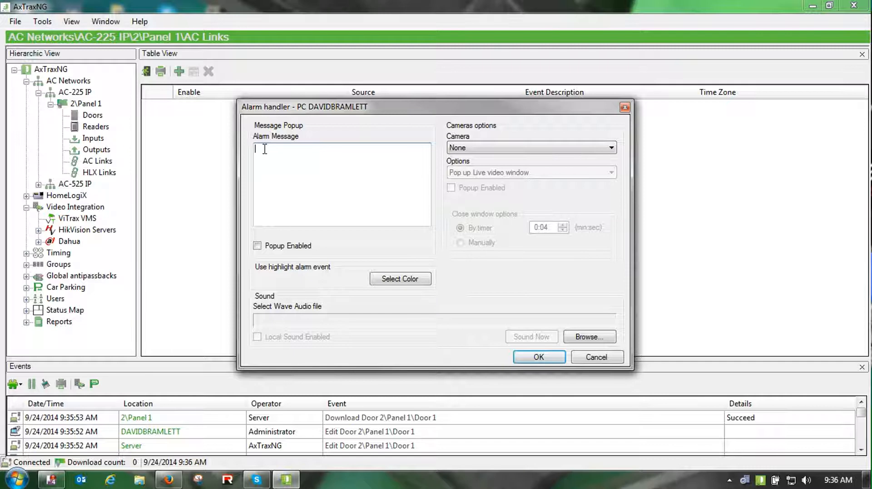
text(Dorr Forvrced Open)
click(257, 245)
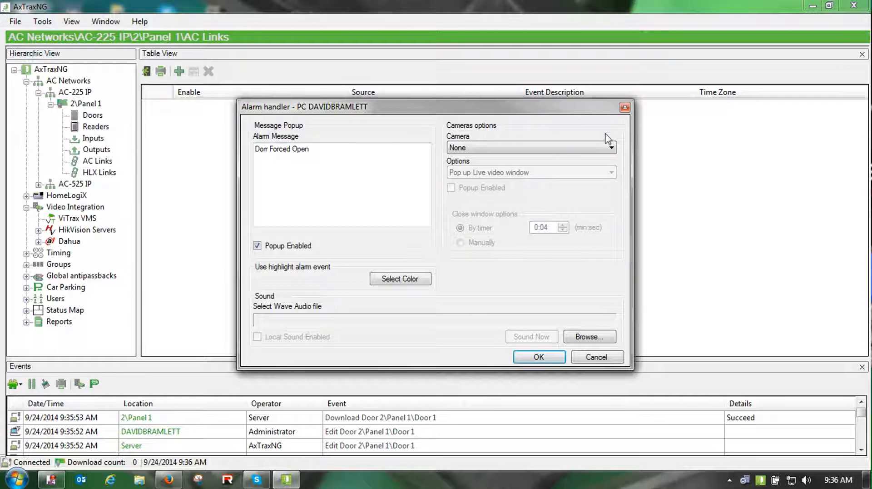
Add a Trendnet IP Camera live-video popup that closes after 0:10.
click(612, 148)
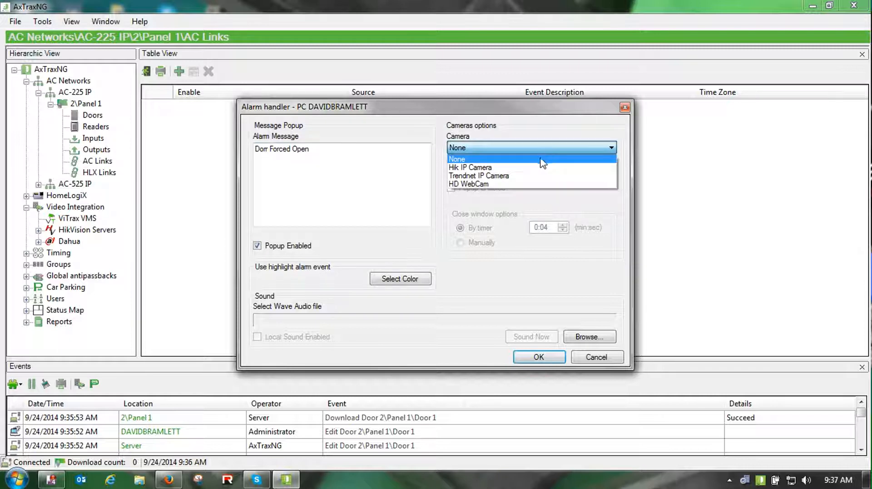
click(514, 177)
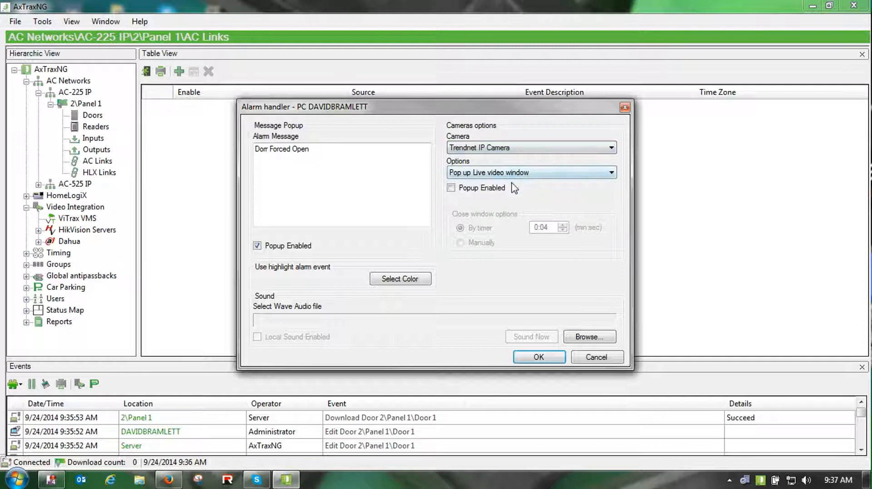
click(451, 188)
click(545, 229)
text(10)
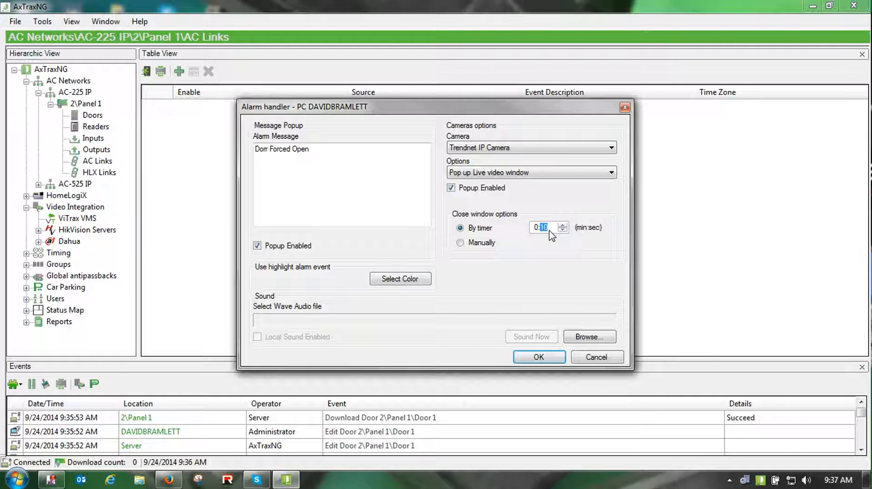
Confirm the alarm handler and save the Door 2 forced-open link.
click(538, 358)
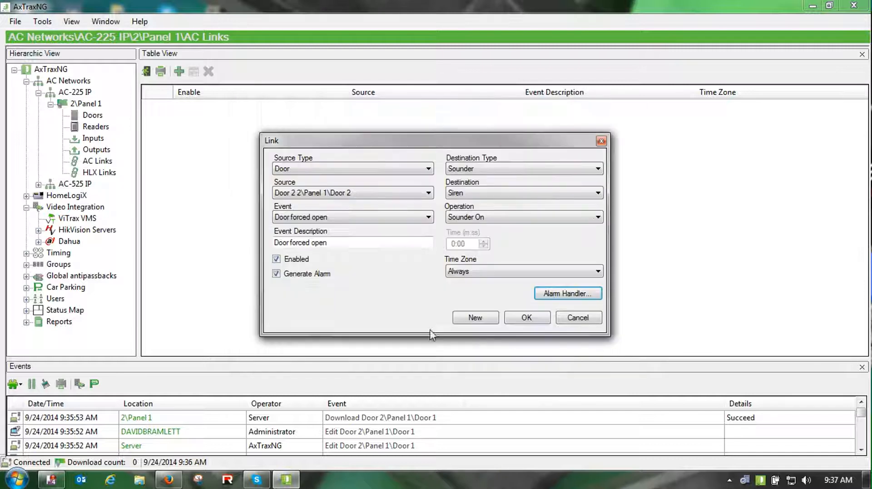
click(524, 317)
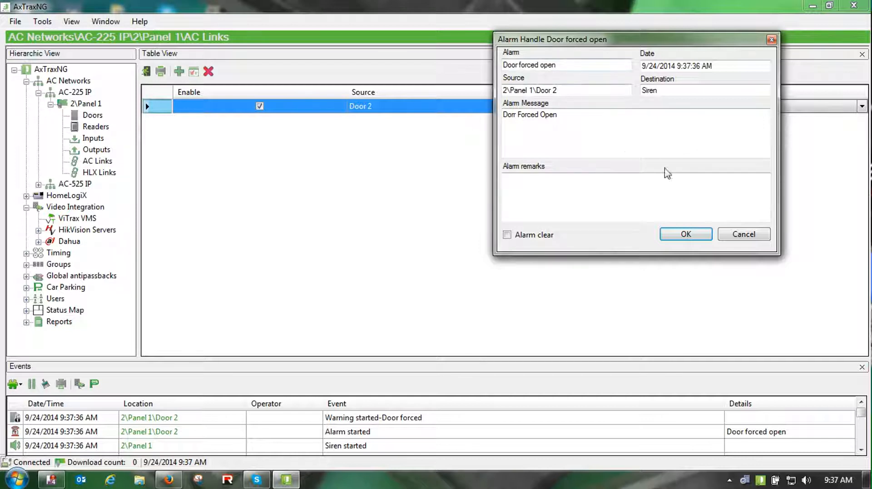
Acknowledge the door forced open alarm and go to the HikVision Servers section.
click(679, 236)
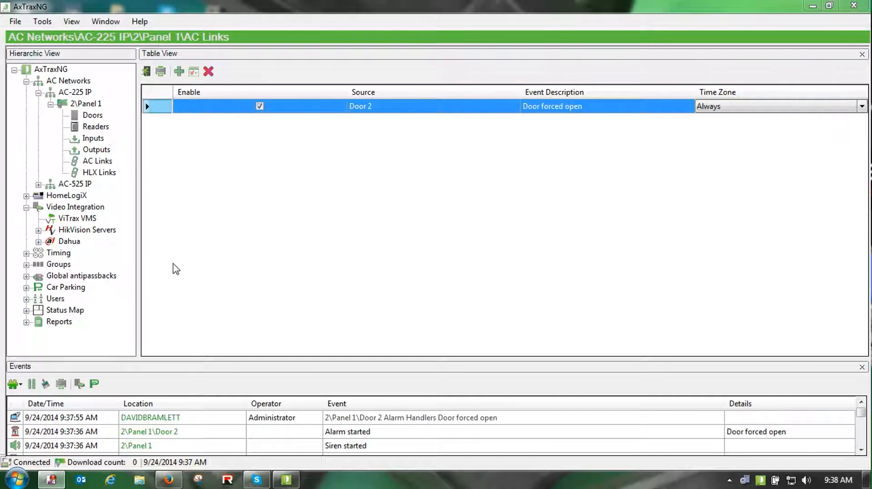
click(75, 231)
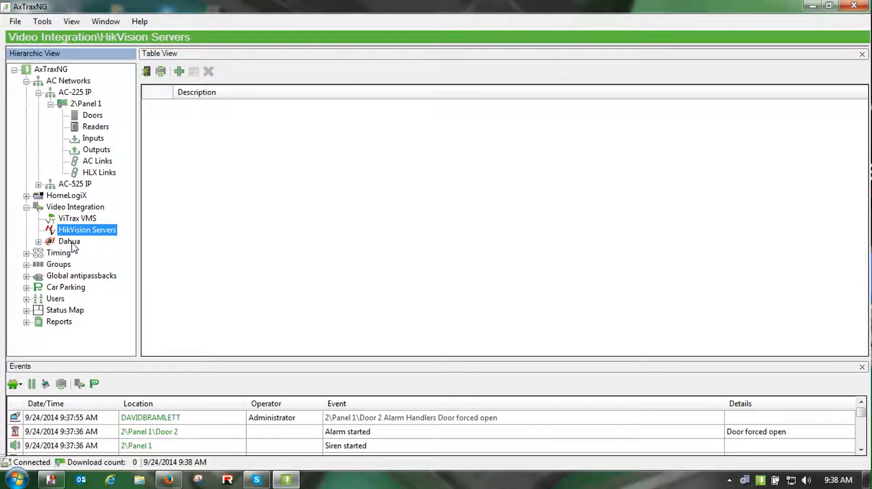
Check the Dahua section, then return to HikVision Servers and add a new server.
click(73, 243)
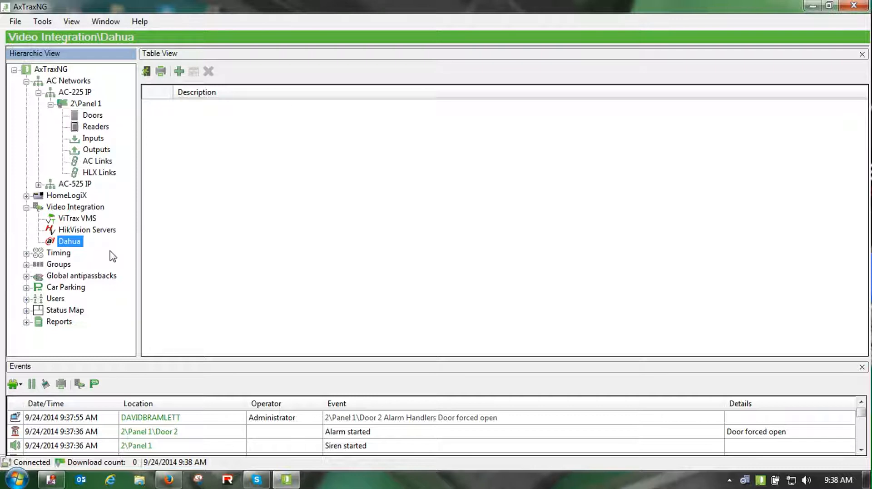
click(96, 232)
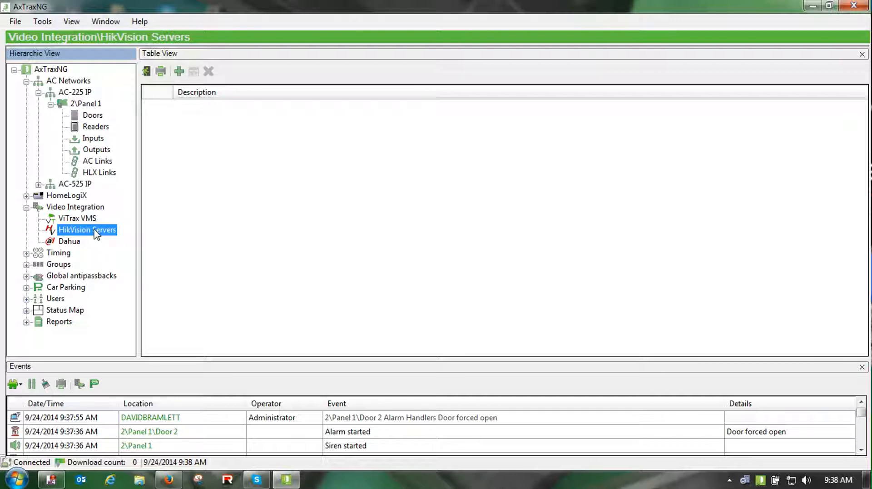
click(179, 71)
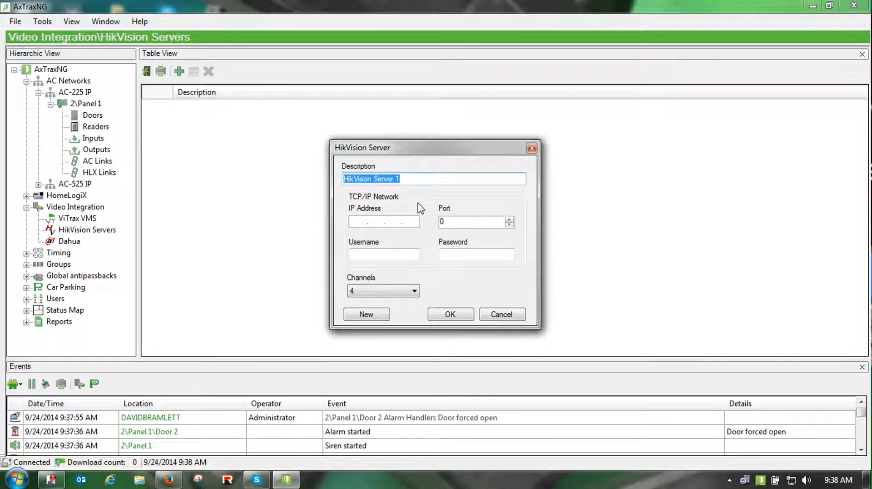
Set the new server's IP address to 192.168.1.145 and port to 8000.
click(359, 222)
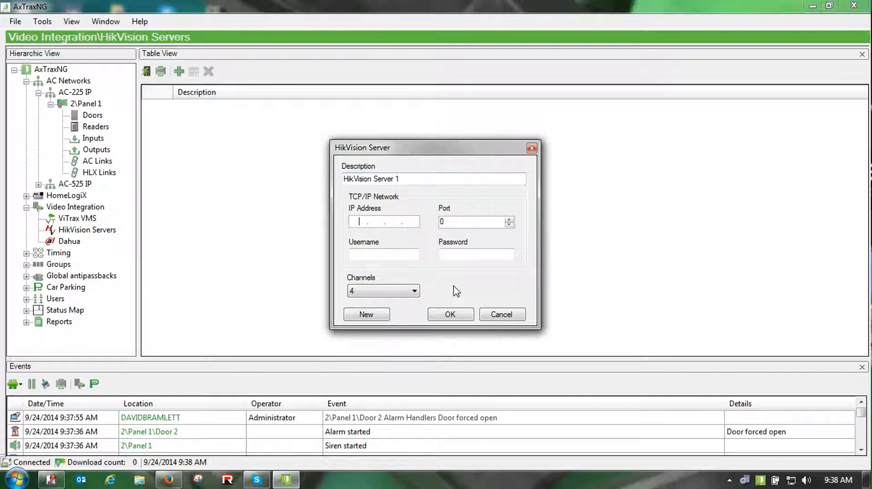
text(192 . 168 . 1 . 145)
drag(446, 222, 422, 223)
text(8000)
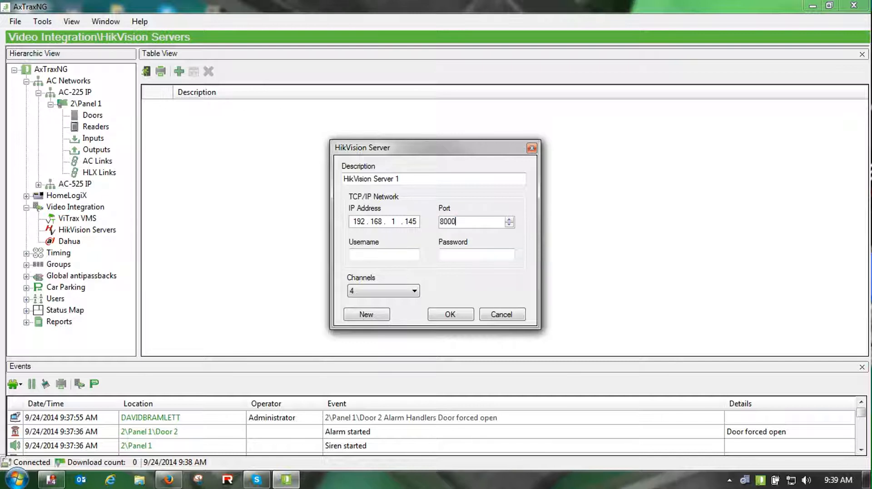
Enter the server's login username and password, keep 4 channels, and save it.
click(357, 257)
text(admin)
key(Tab)
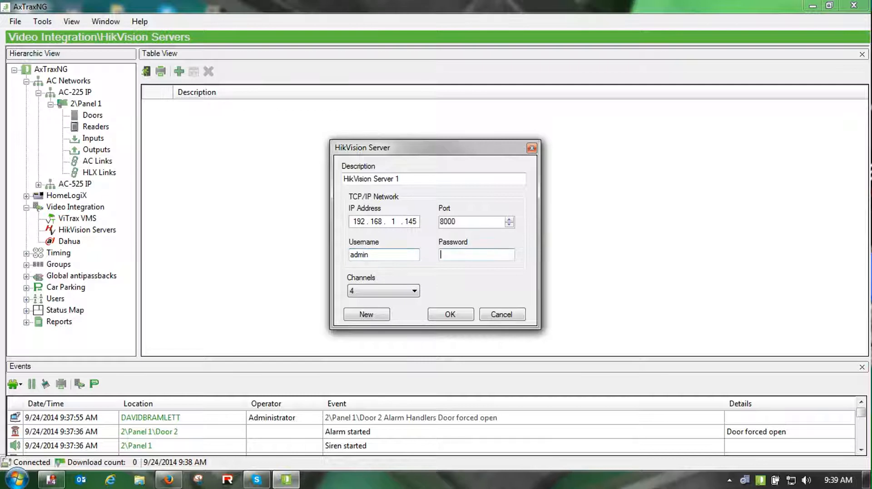
click(409, 293)
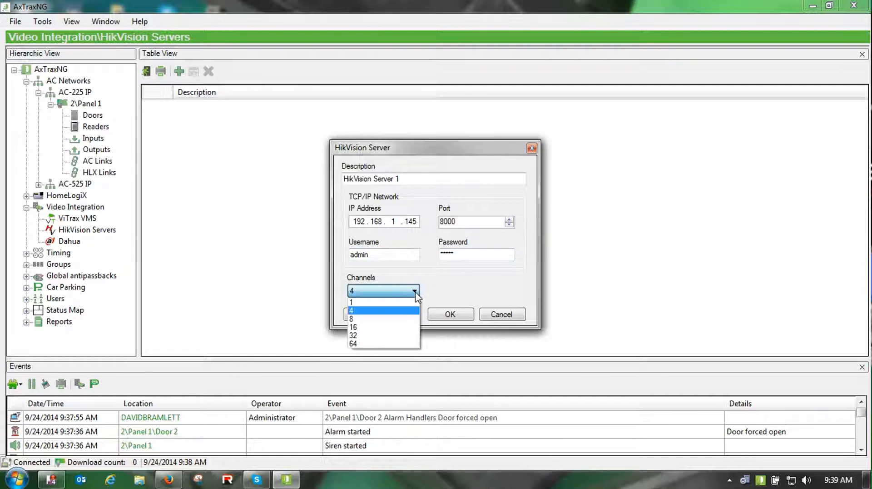
click(382, 312)
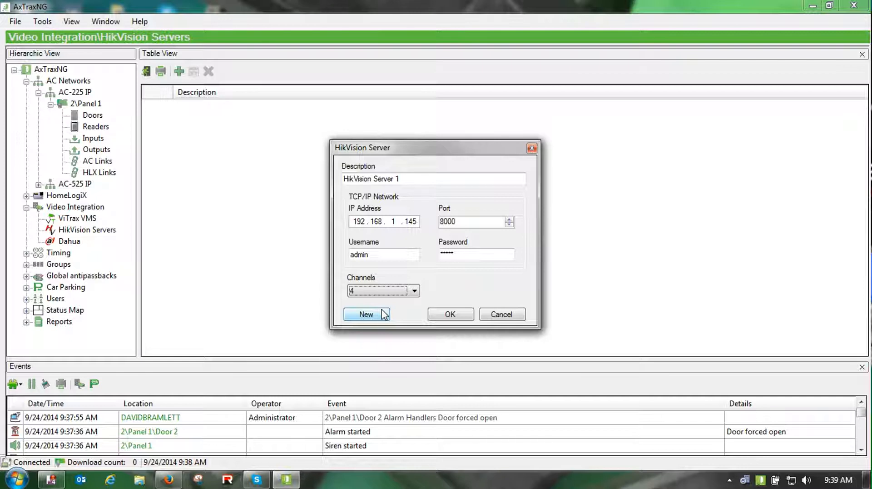
click(414, 293)
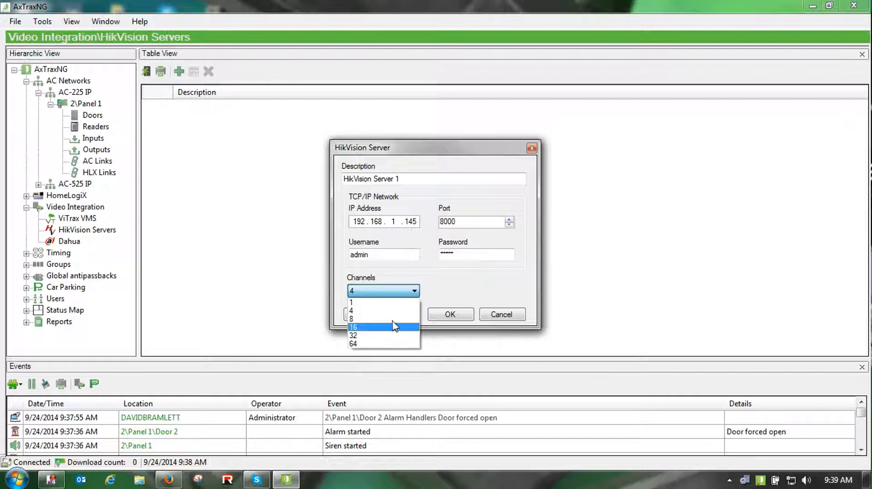
click(393, 310)
click(452, 317)
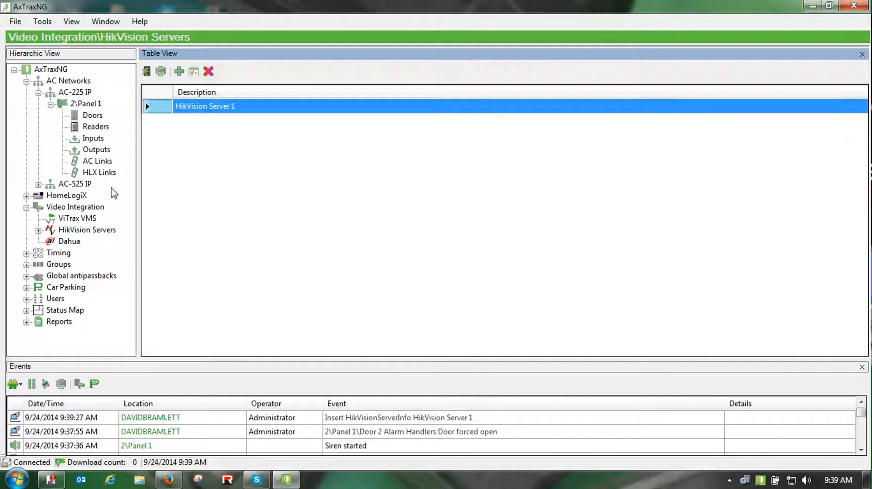
Attach Cameras 1–4 of HikVision Server 1 through Add Cameras.
click(94, 231)
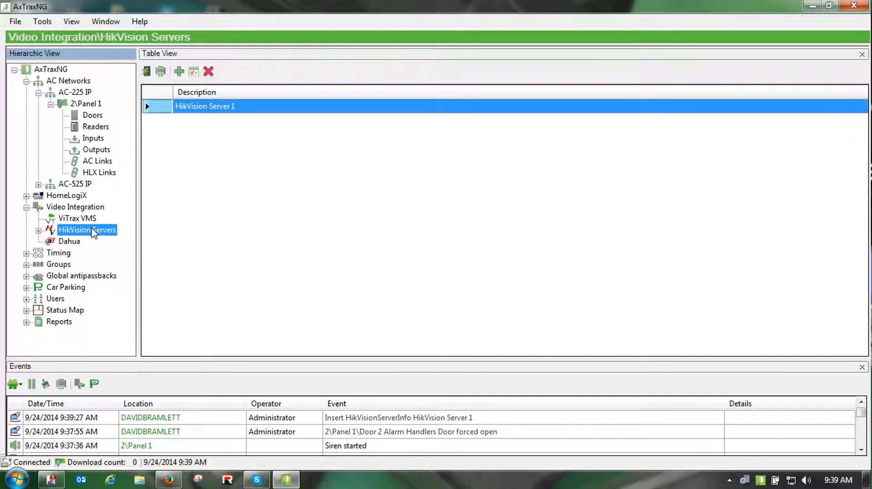
click(38, 230)
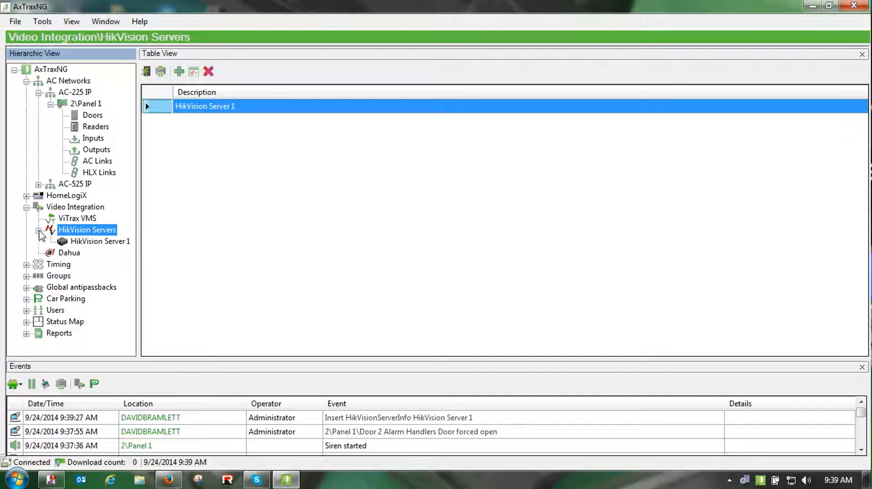
click(92, 243)
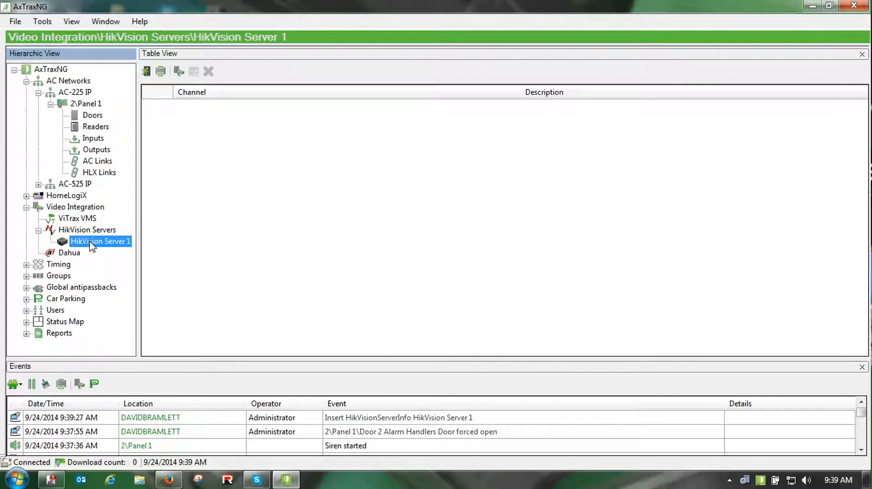
click(178, 72)
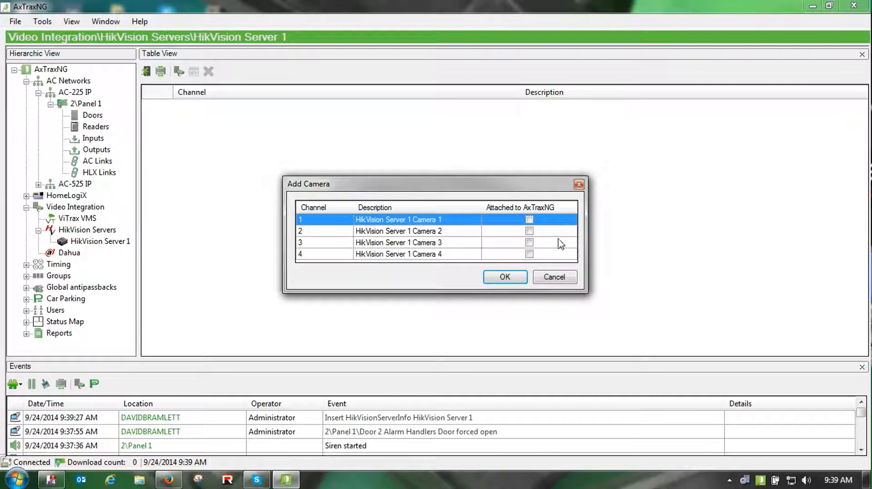
click(529, 219)
click(529, 231)
click(529, 242)
click(529, 253)
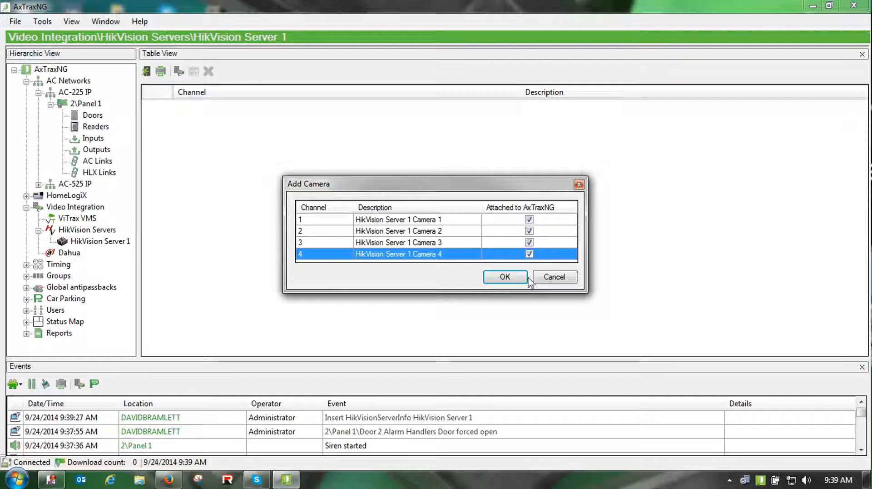
click(505, 277)
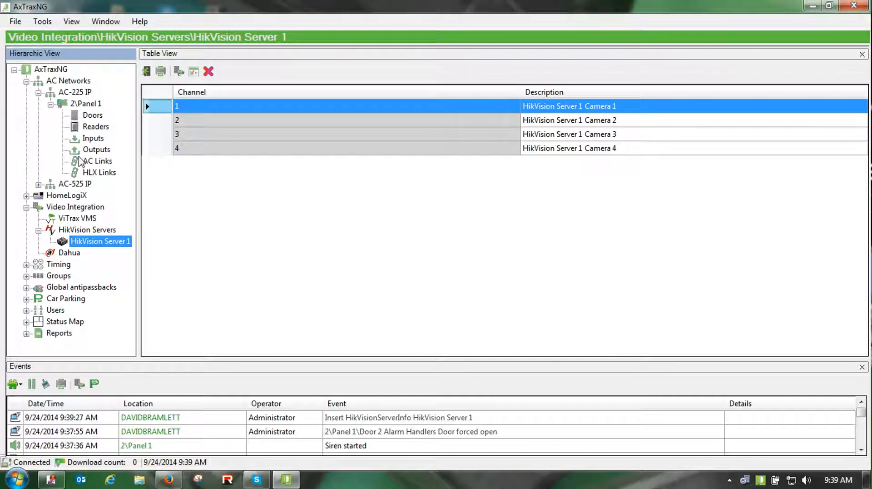
Verify Reader 1's access-event camera list offers HikVision Server 1 Cameras 1–4, then cancel.
click(83, 128)
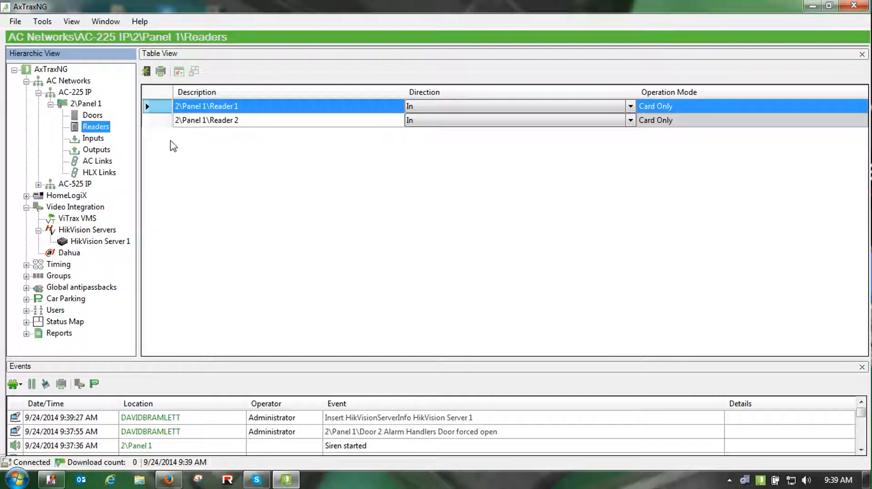
click(162, 108)
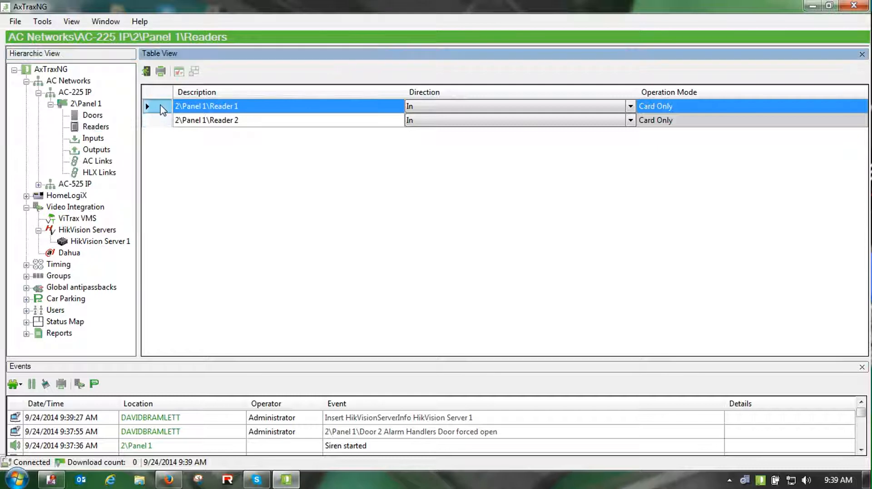
double_click(162, 108)
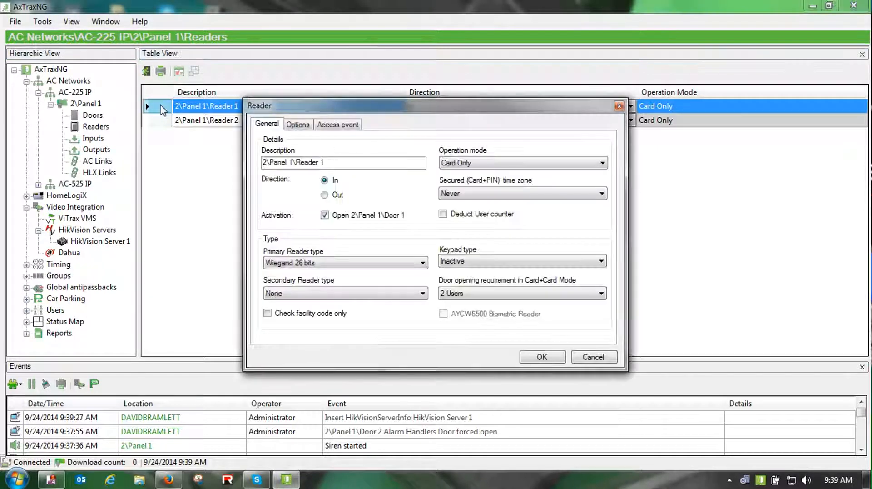
click(343, 127)
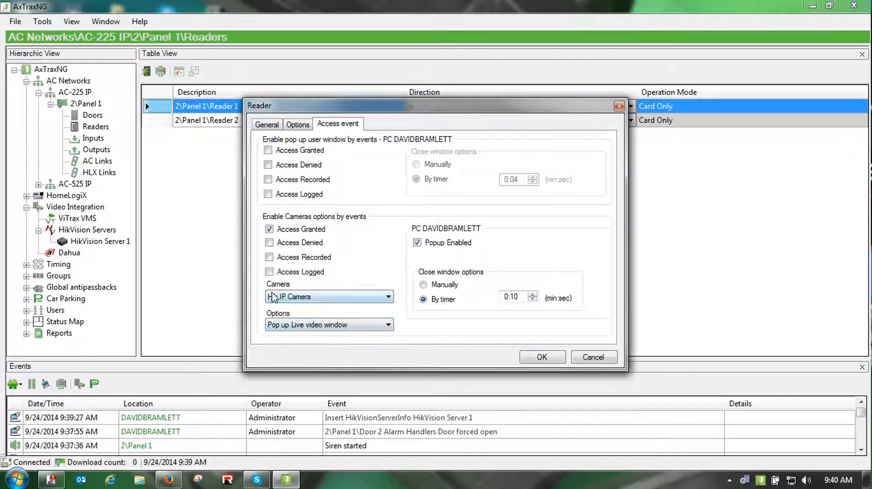
click(388, 297)
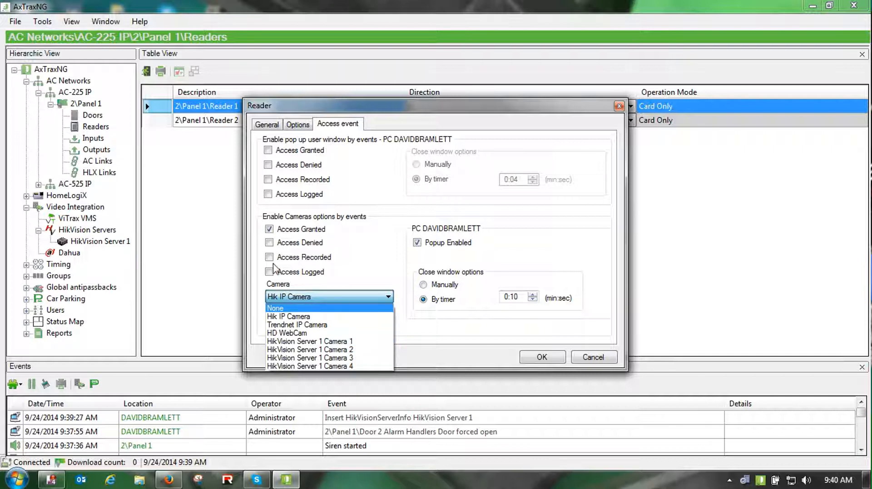
click(596, 357)
click(618, 106)
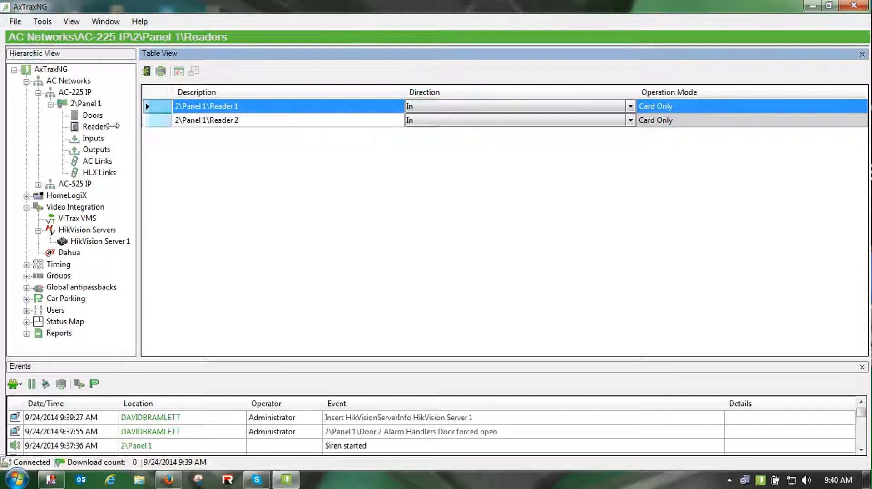
View Door 1's properties in Panel 1's Doors list and close them unchanged.
click(93, 115)
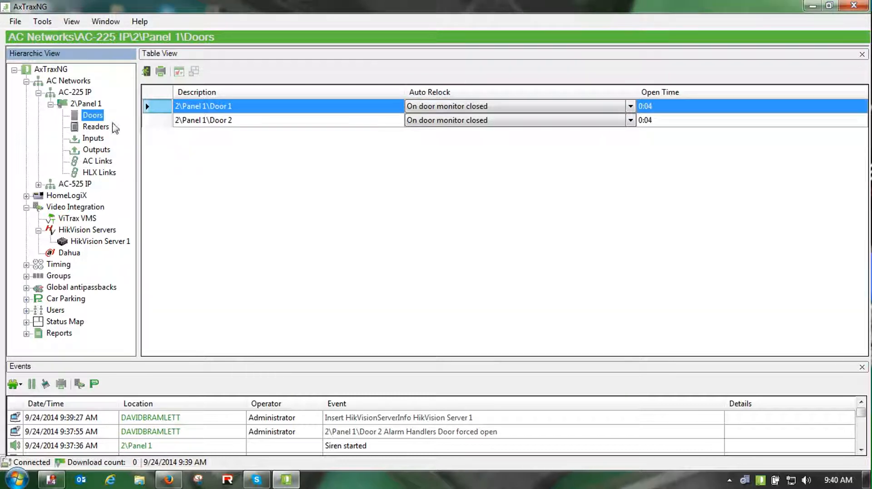
double_click(160, 107)
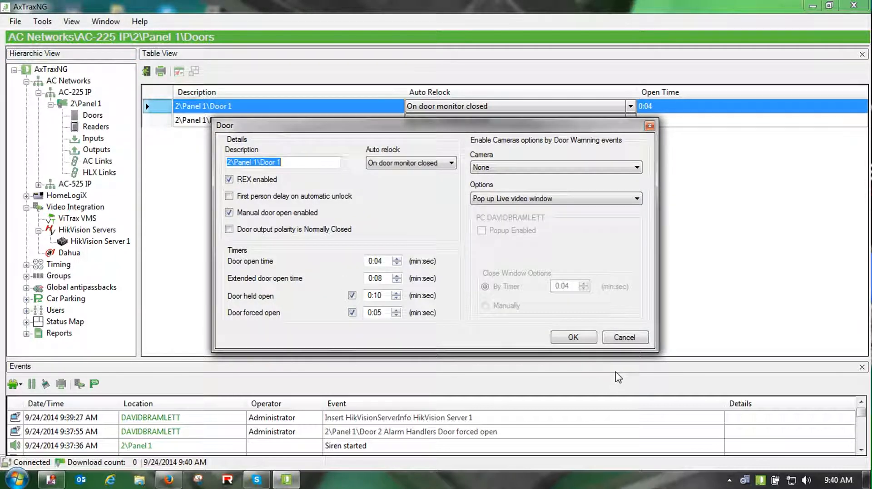
click(617, 337)
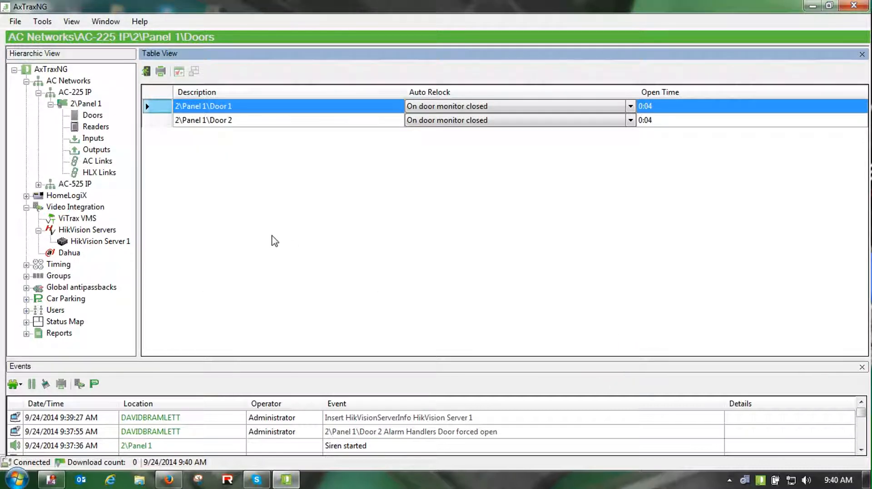